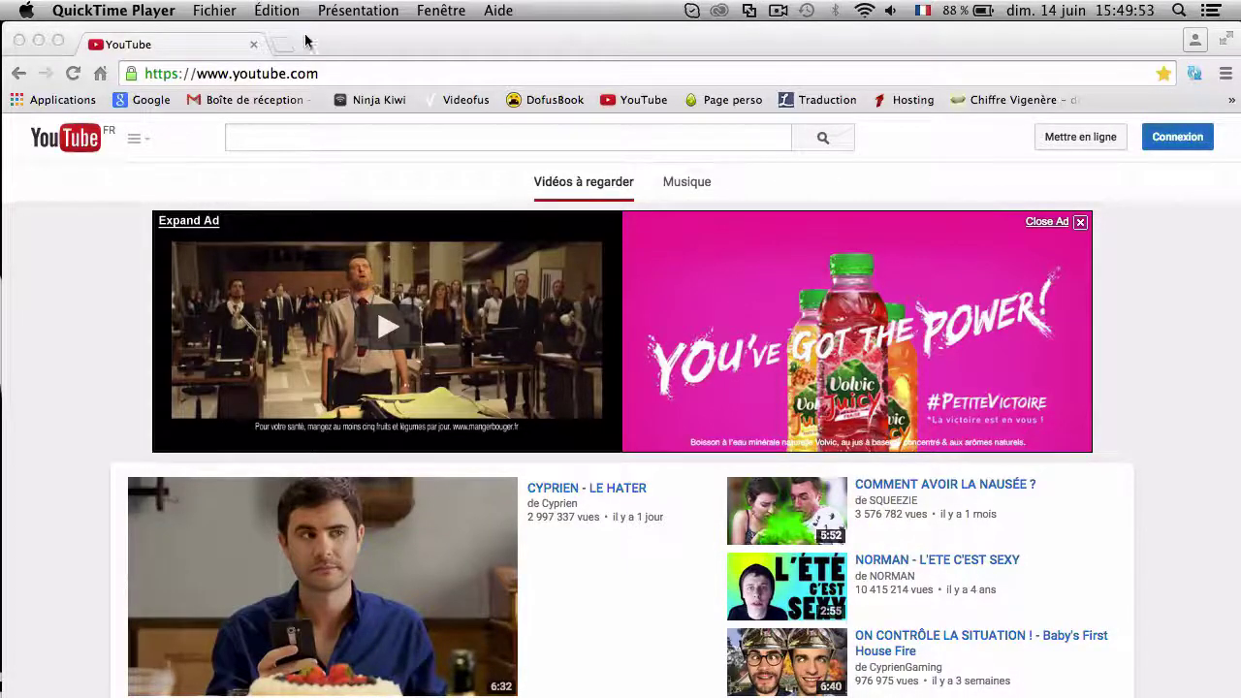
Start a screen recording limited to a region covering the first advertisement and the large video thumbnail on the YouTube page
{"action": "left_click", "coordinate": [197, 13]}
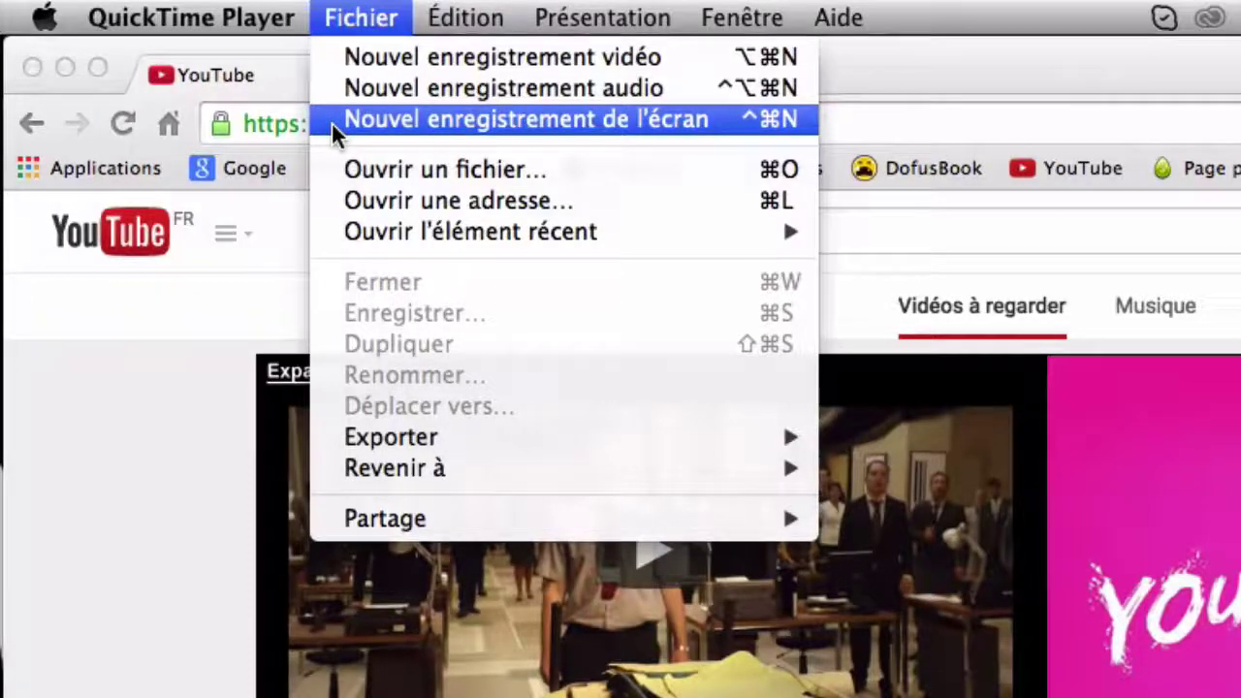
{"action": "left_click", "coordinate": [331, 122]}
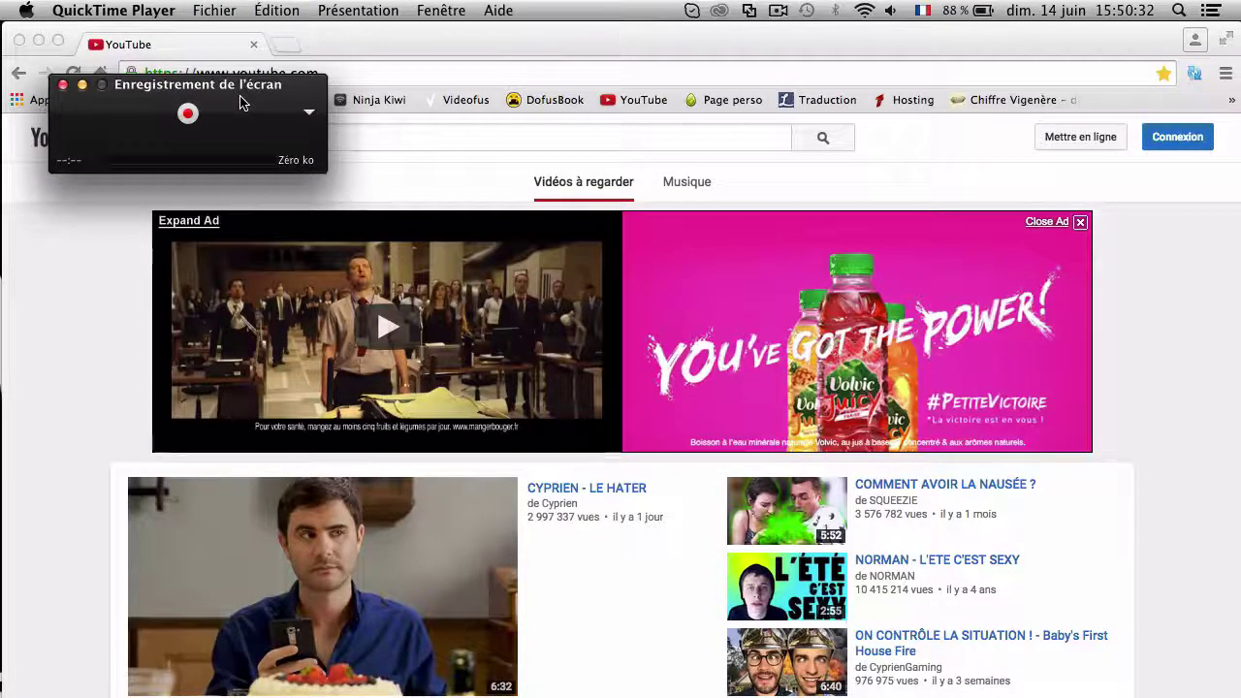
{"action": "left_click_drag", "start_coordinate": [243, 103], "coordinate": [639, 81]}
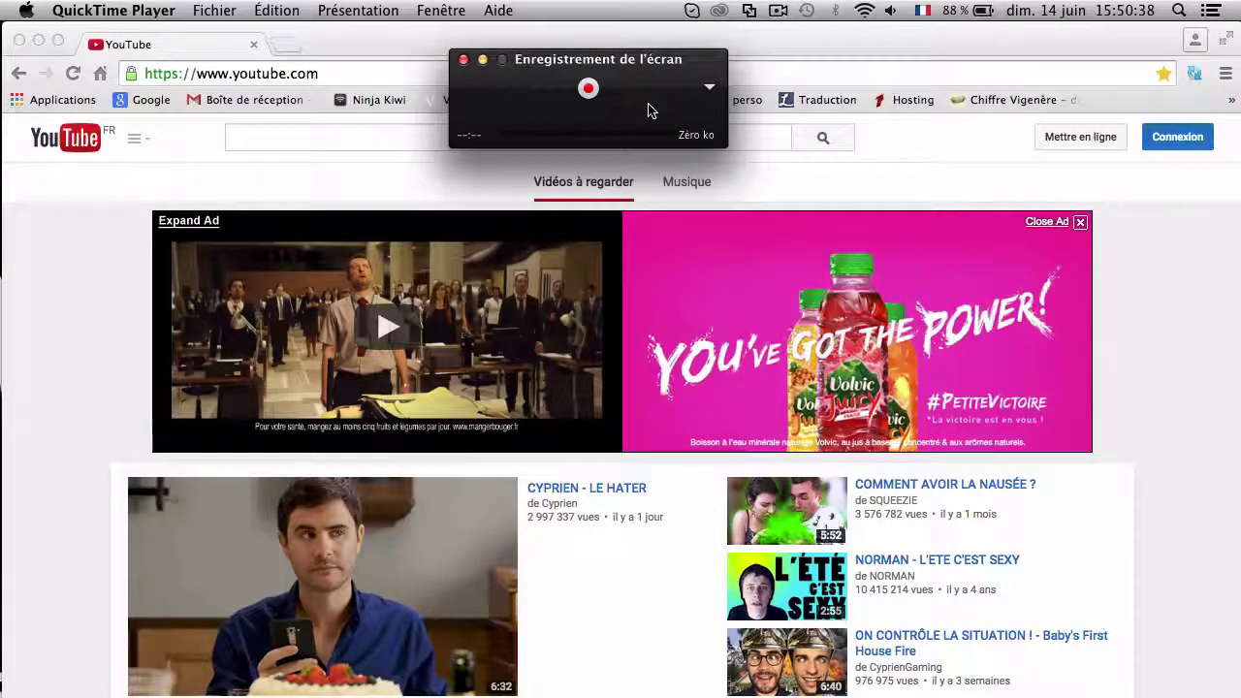
{"action": "left_click", "coordinate": [590, 91]}
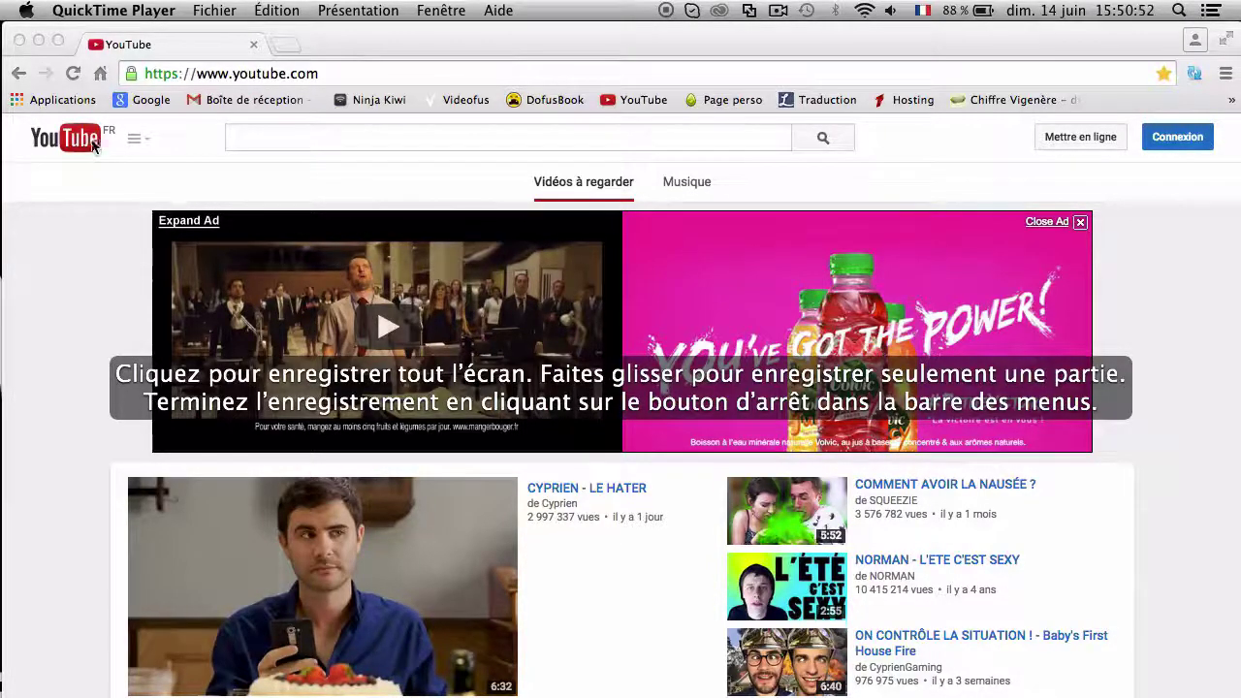
{"action": "left_click_drag", "start_coordinate": [67, 175], "coordinate": [547, 697]}
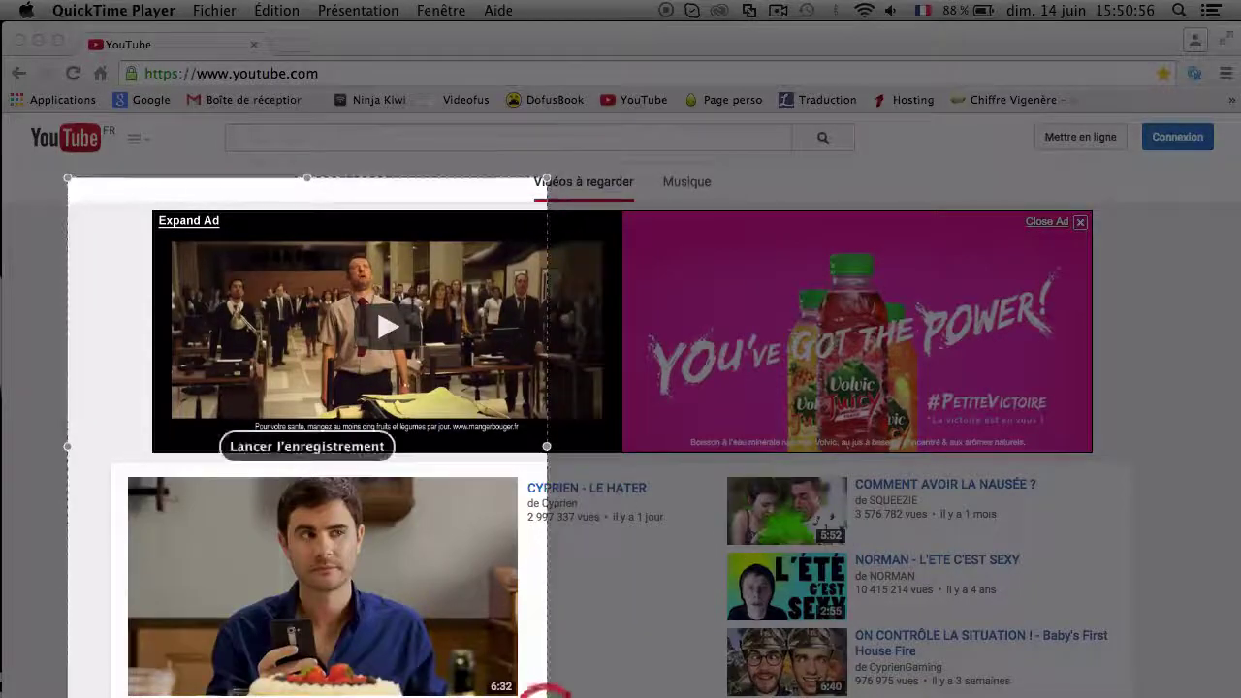
{"action": "left_click", "coordinate": [345, 453]}
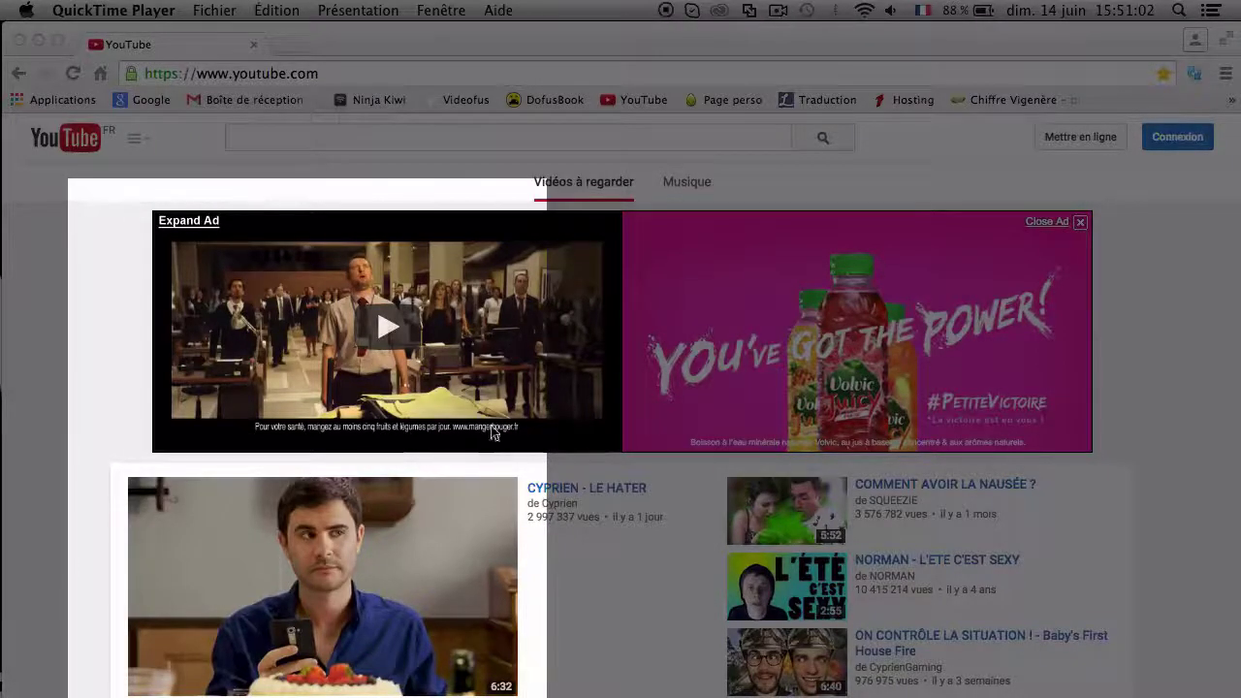
Reposition the browser window slightly, switch back to QuickTime Player through a Spotlight search for quicktime, and stop the recording
{"action": "left_click_drag", "start_coordinate": [355, 23], "coordinate": [323, 10]}
{"action": "left_click_drag", "start_coordinate": [669, 41], "coordinate": [669, 29]}
{"action": "left_click", "coordinate": [1181, 9]}
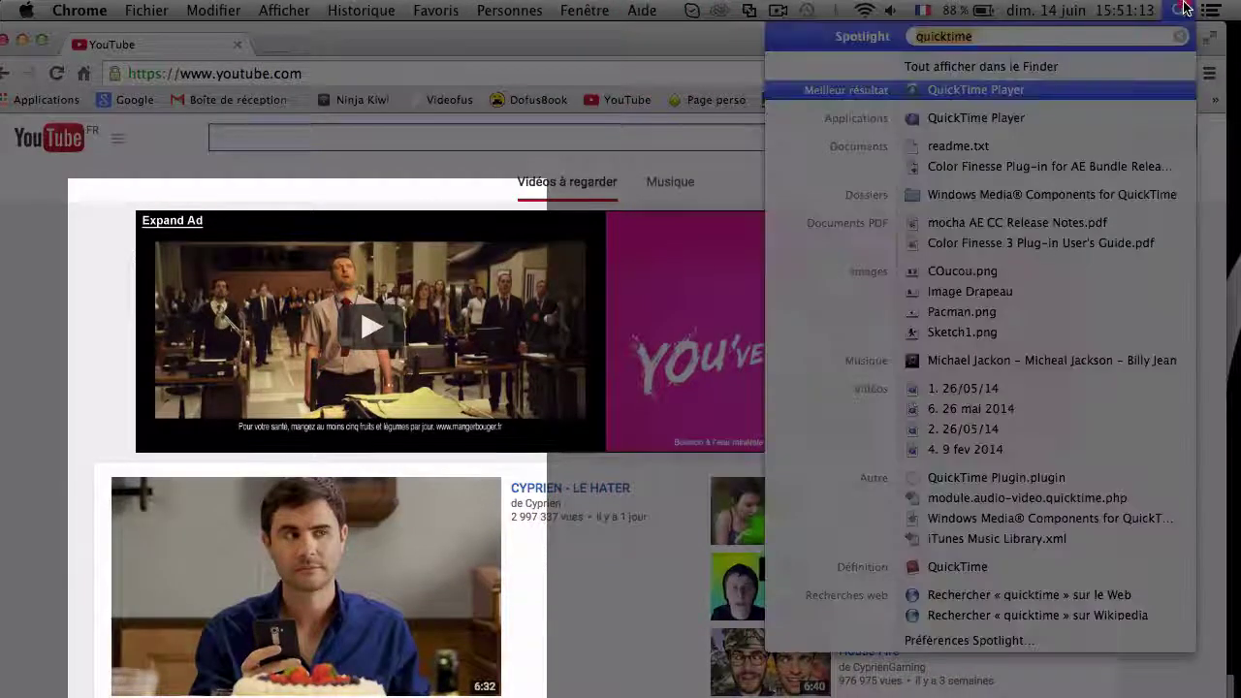
{"action": "left_click", "coordinate": [1021, 89]}
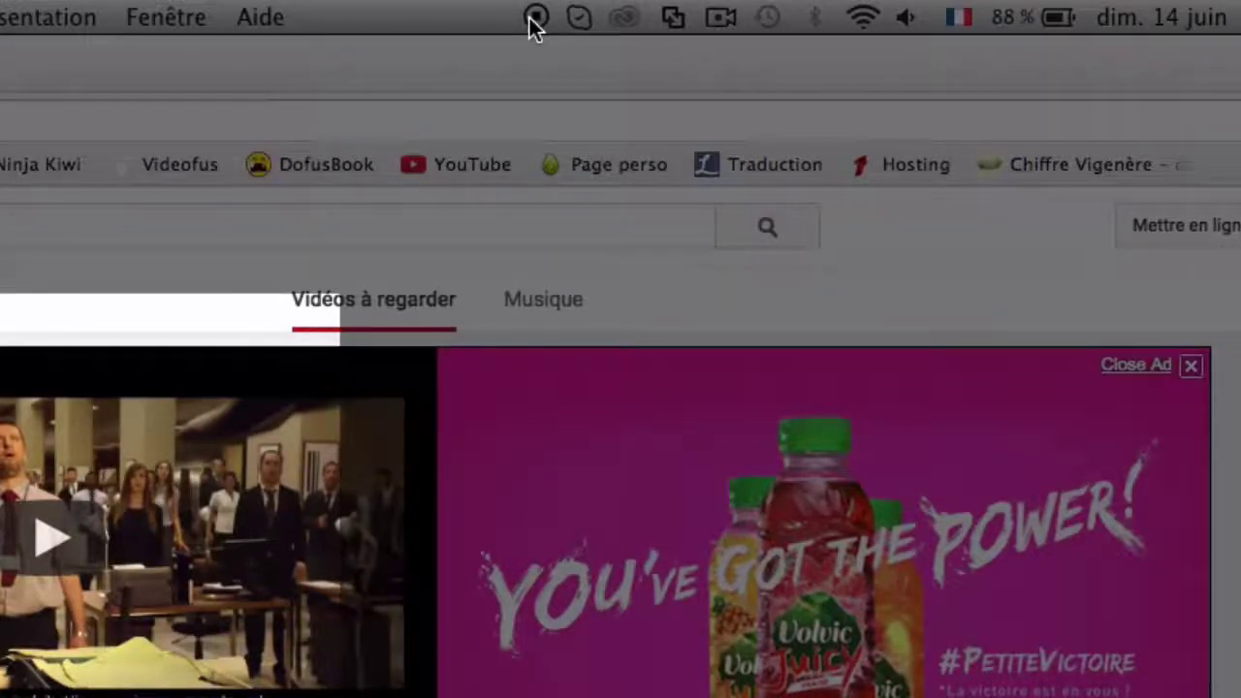
{"action": "left_click", "coordinate": [538, 19]}
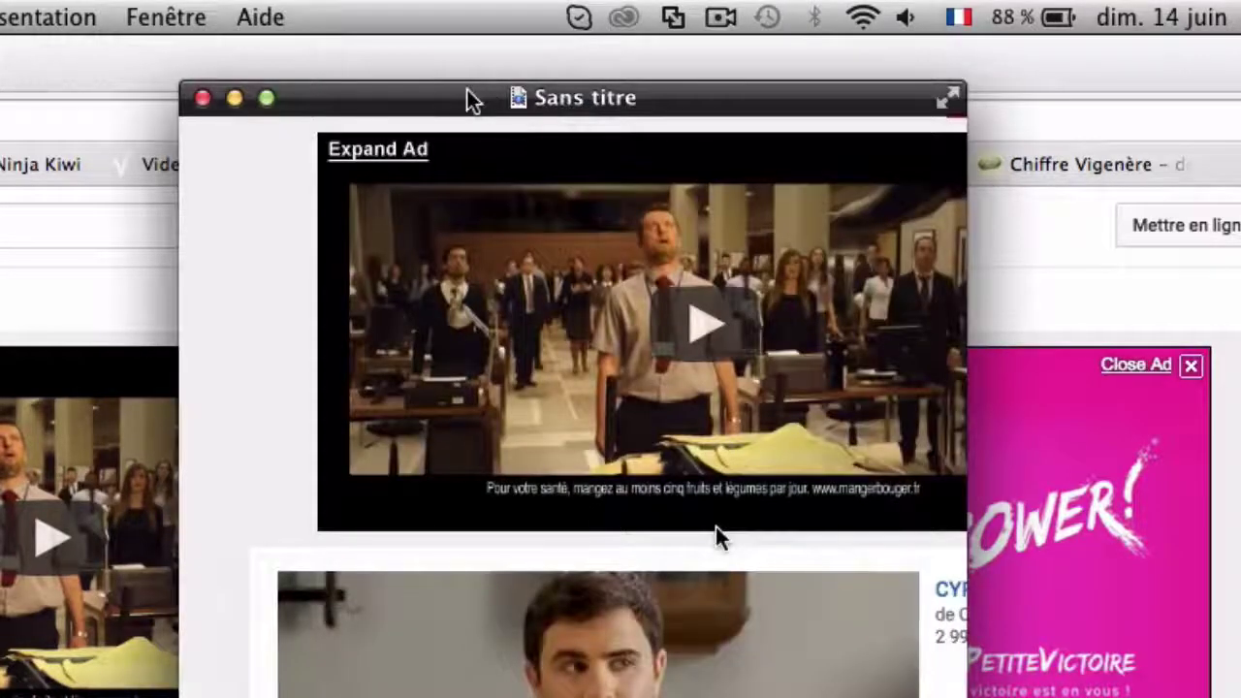
Play back the partial-screen recording and close it without saving
{"action": "left_click_drag", "start_coordinate": [471, 103], "coordinate": [349, 97]}
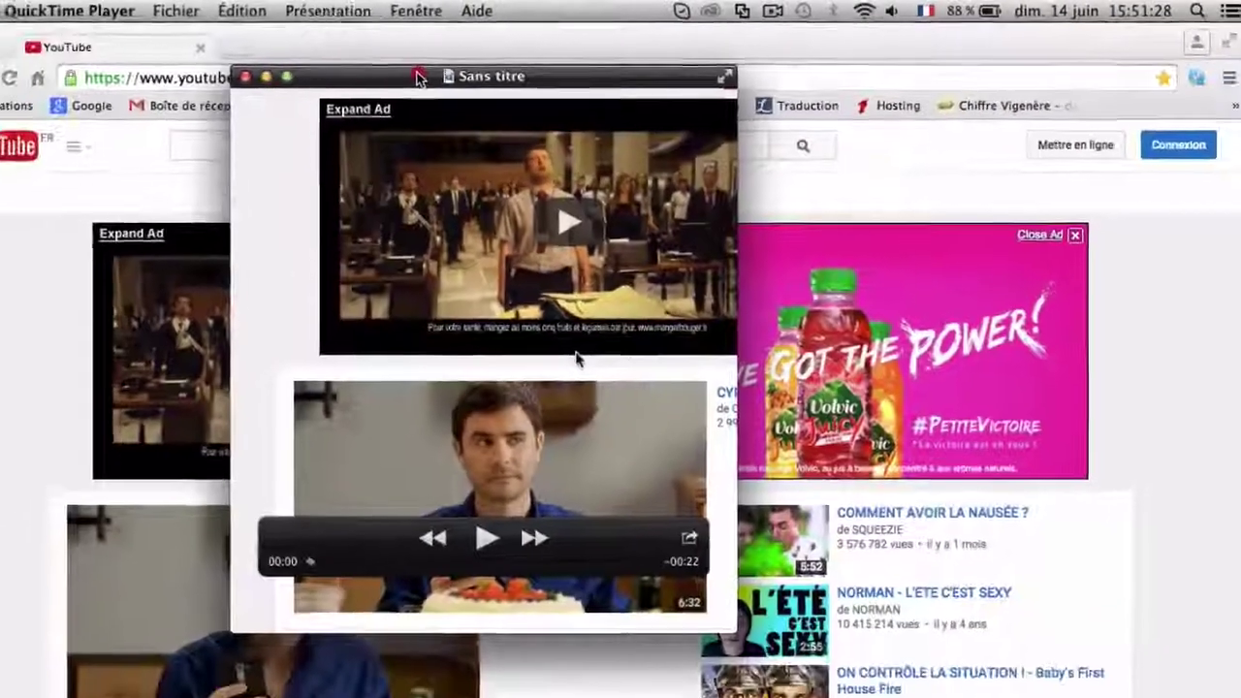
{"action": "key", "text": "space"}
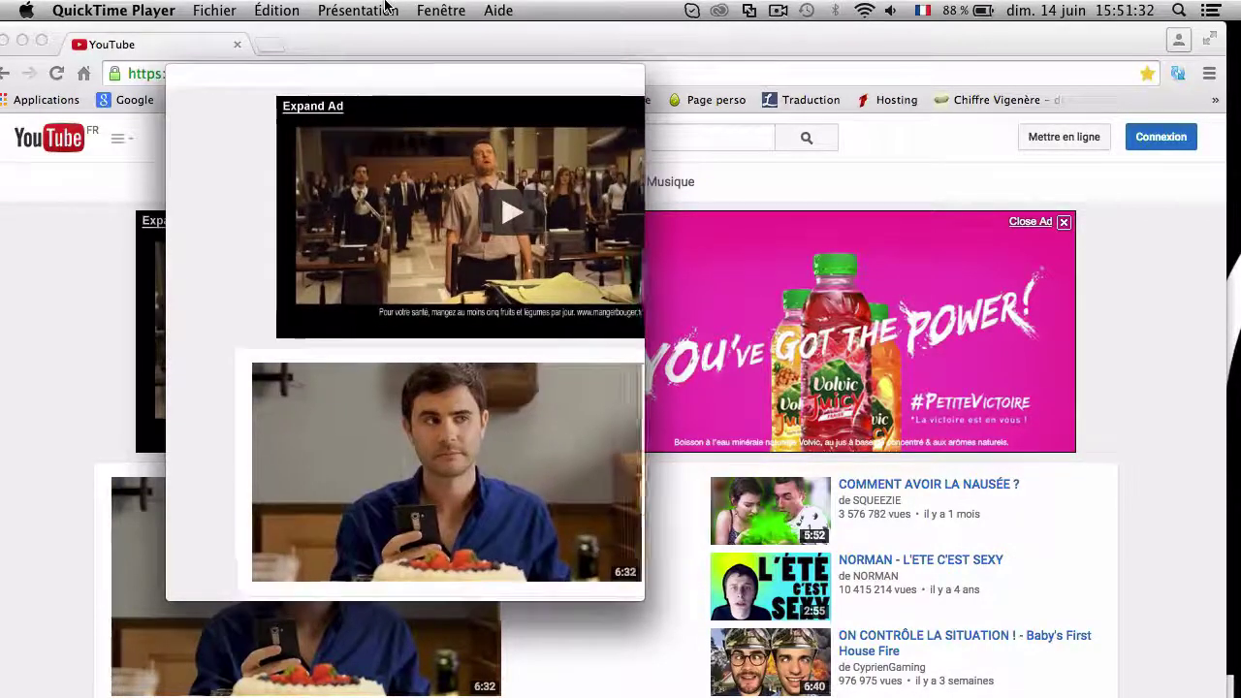
{"action": "mouse_move", "coordinate": [343, 103]}
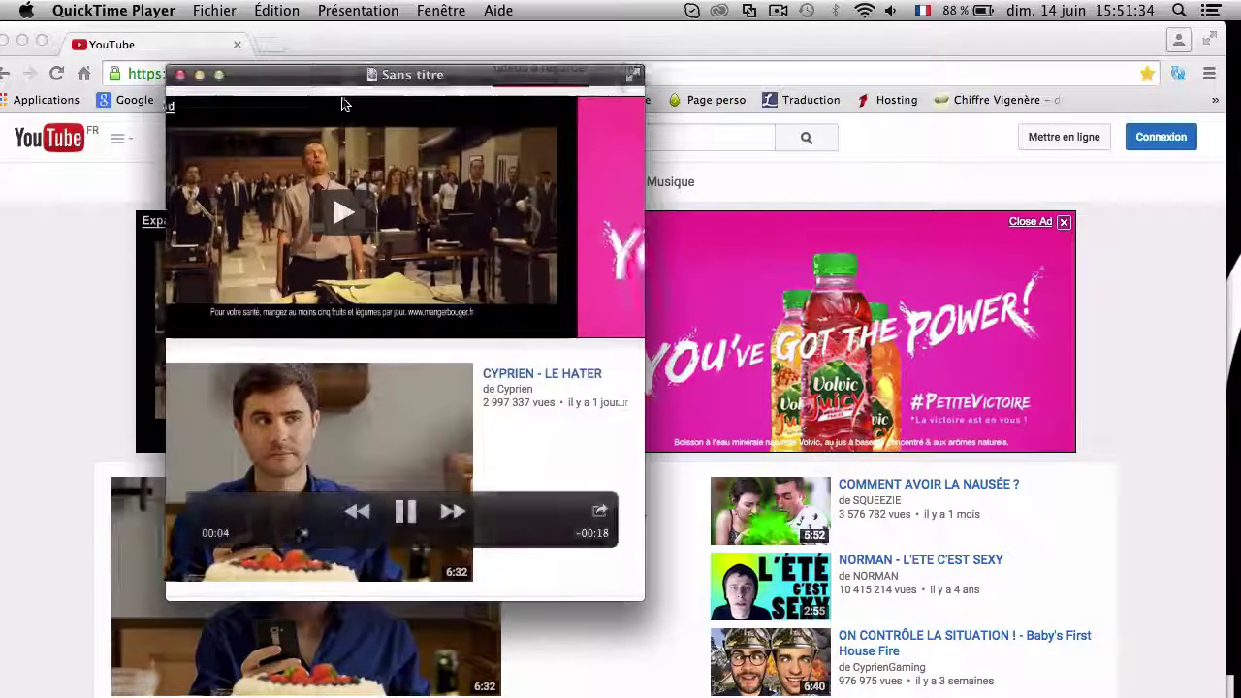
{"action": "left_click", "coordinate": [182, 76]}
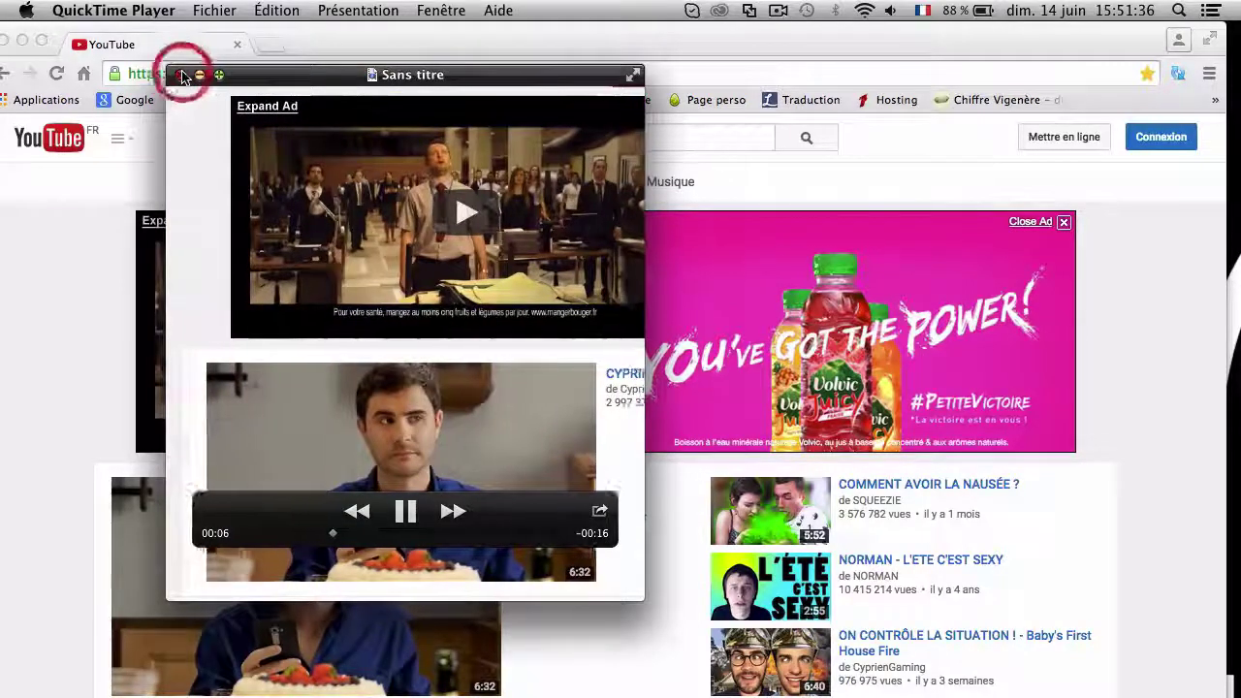
{"action": "left_click", "coordinate": [352, 296]}
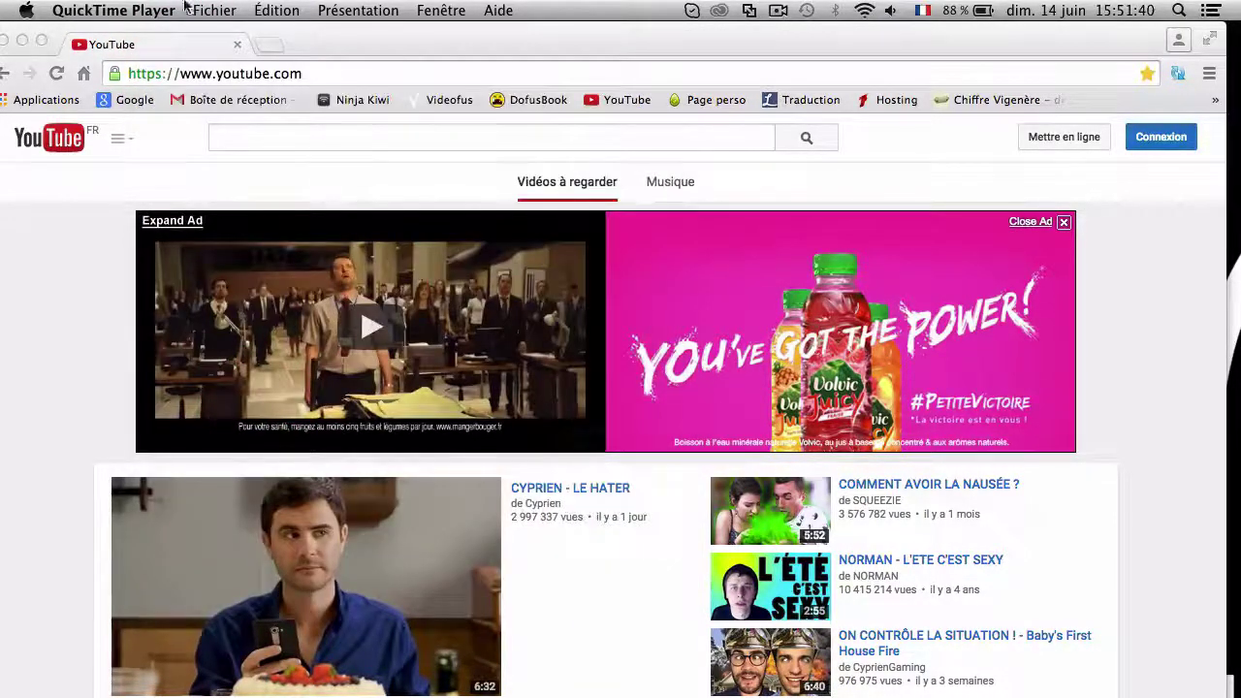
Start a new screen recording with a capture area that covers the whole screen
{"action": "left_click", "coordinate": [184, 8]}
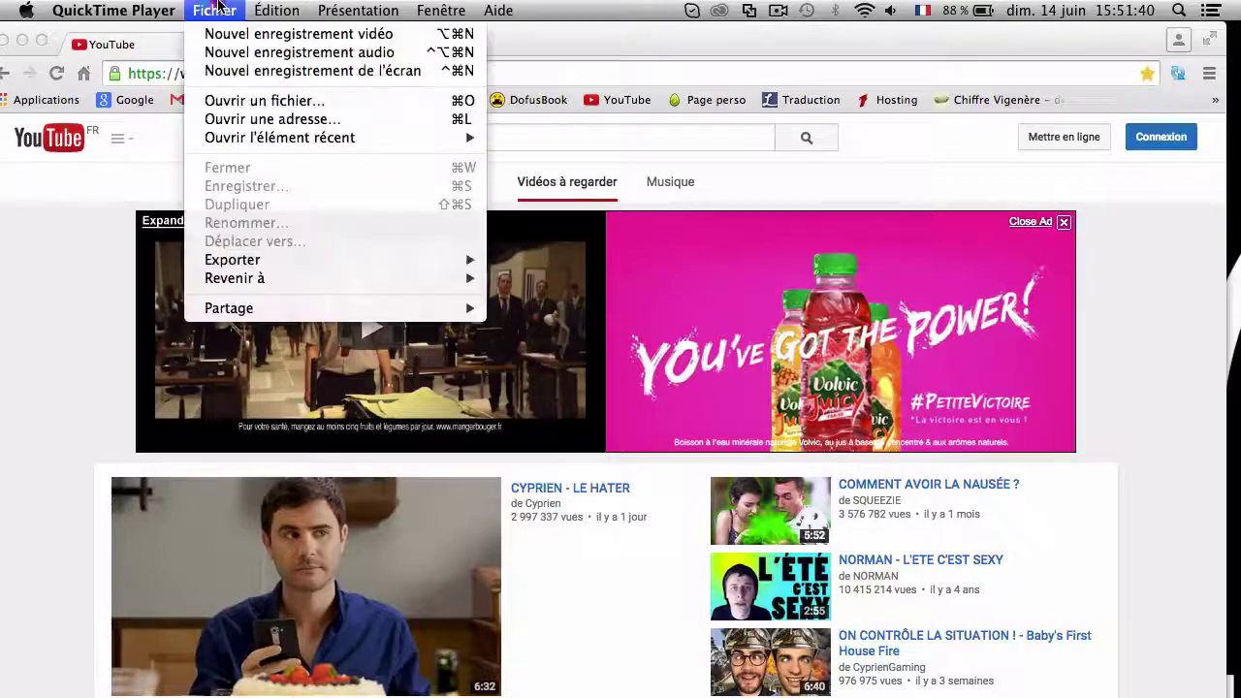
{"action": "left_click", "coordinate": [267, 70]}
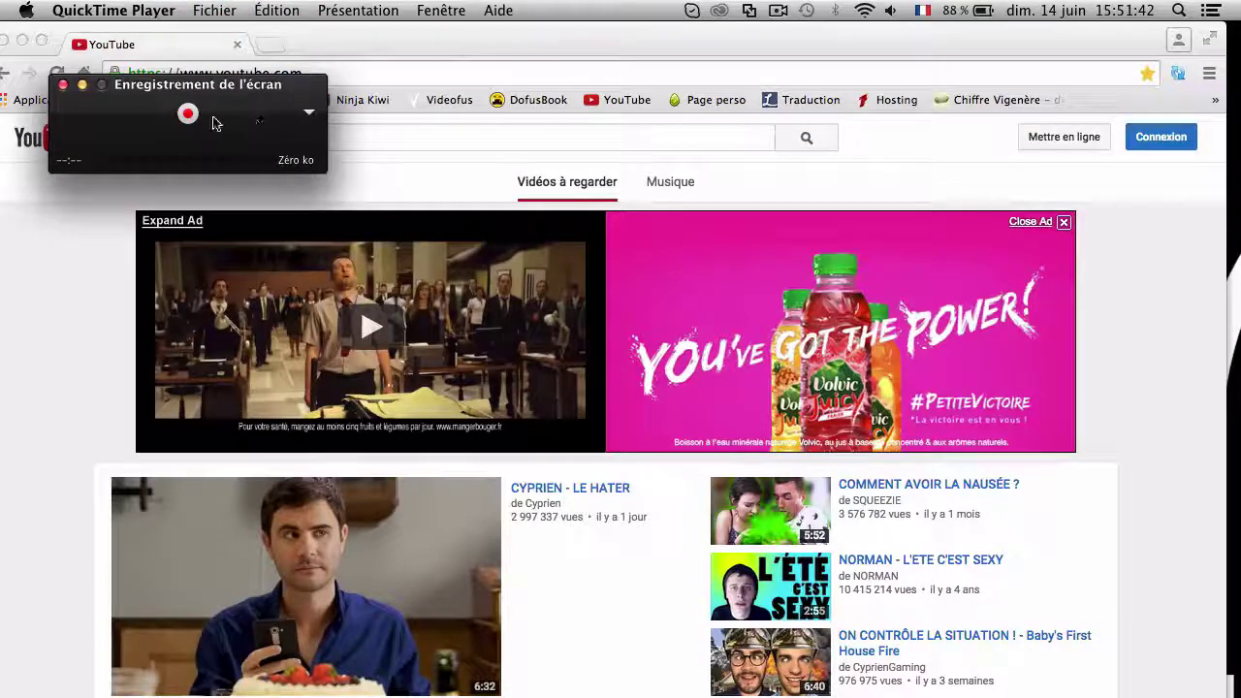
{"action": "left_click", "coordinate": [191, 115]}
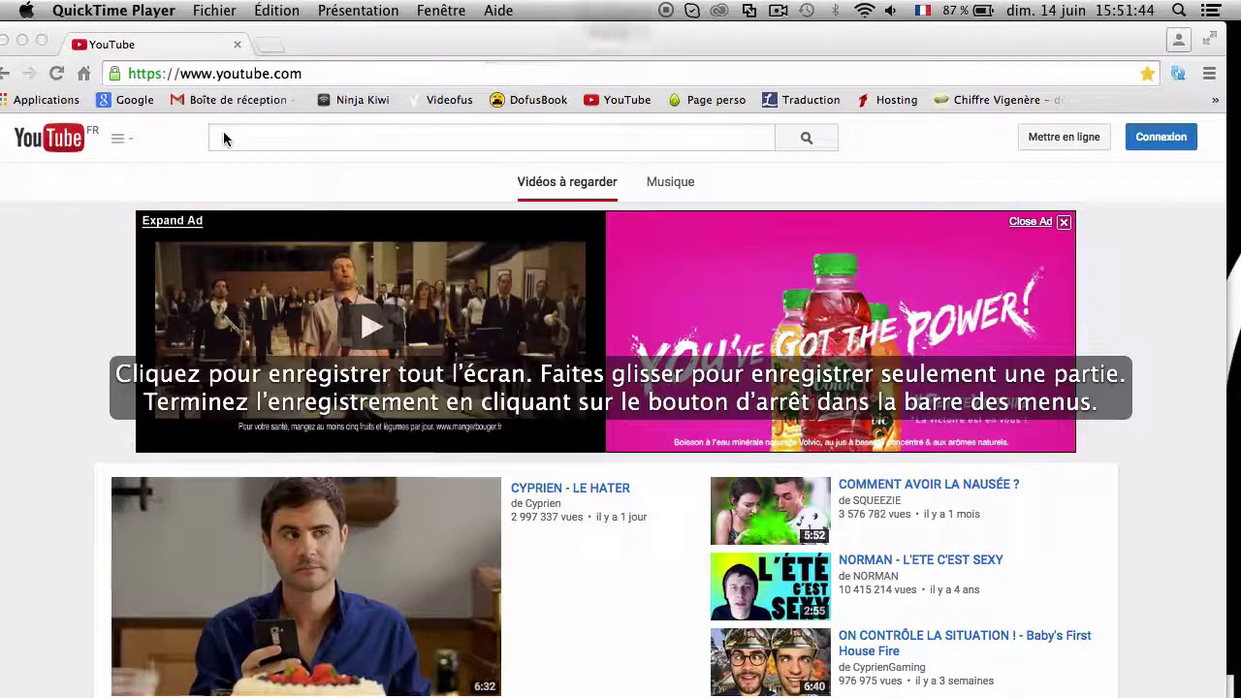
{"action": "left_click_drag", "start_coordinate": [3, 8], "coordinate": [1240, 696]}
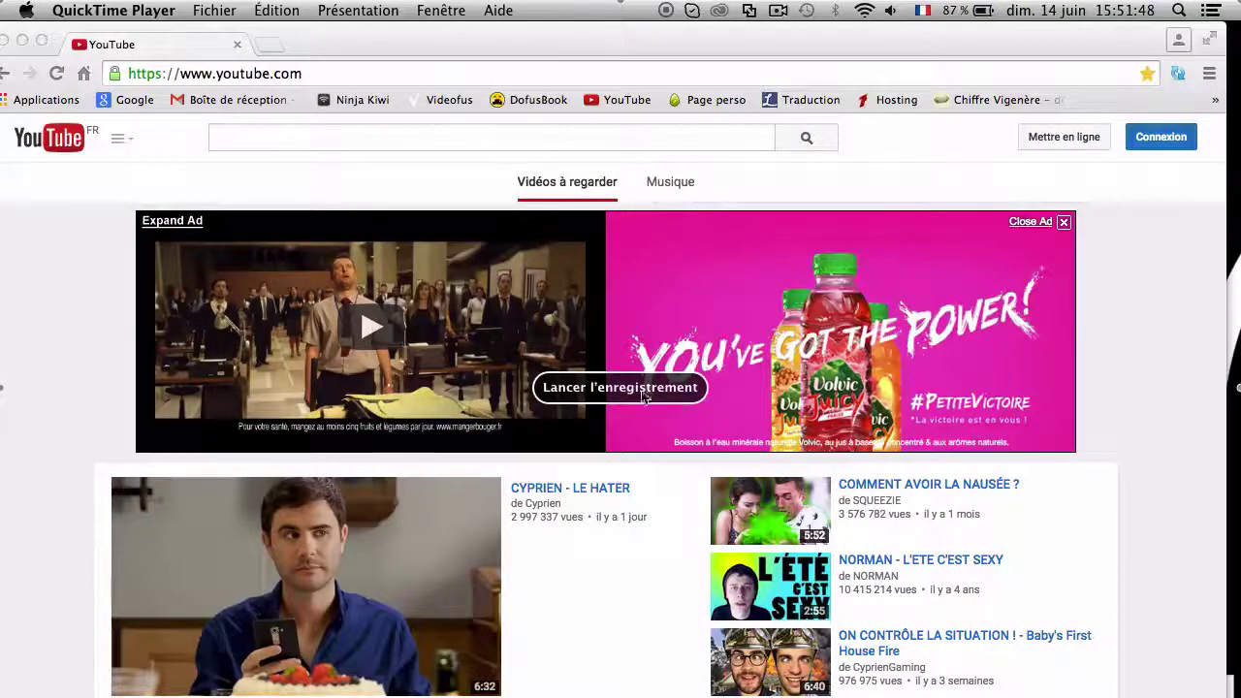
{"action": "left_click", "coordinate": [606, 387]}
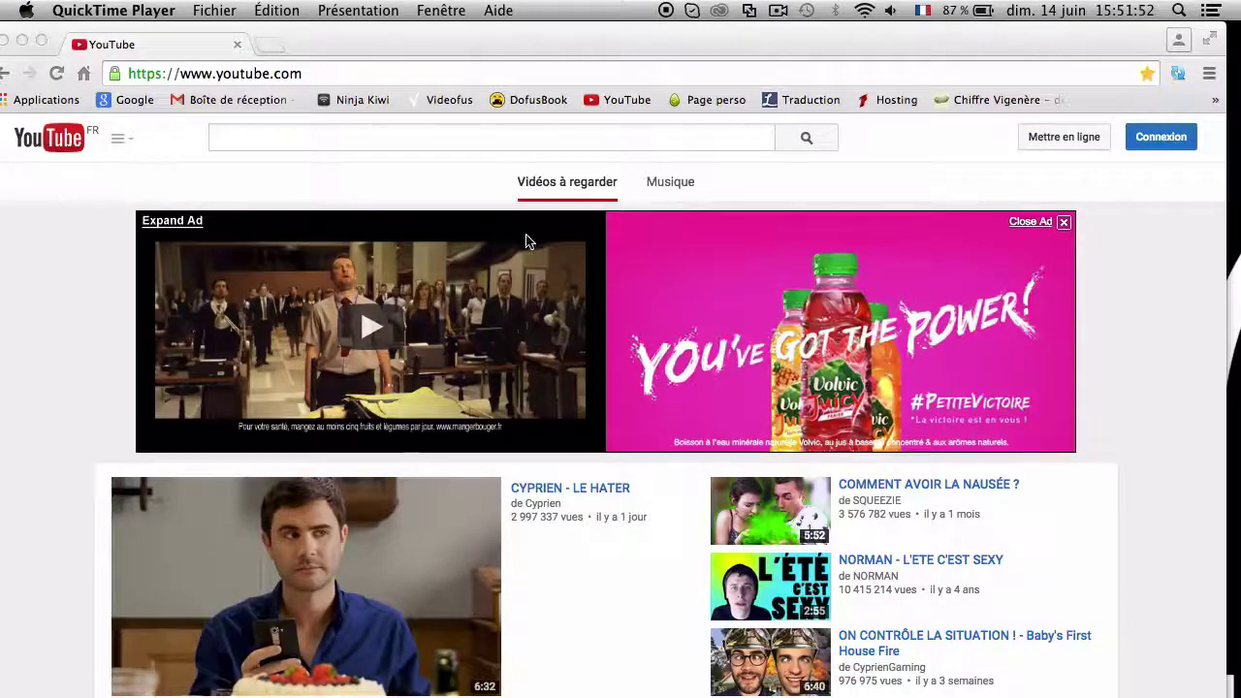
Browse the YouTube home page and the Musique section as content for the recording
{"action": "scroll", "coordinate": [524, 239], "scroll_direction": "down", "scroll_amount": 5}
{"action": "scroll", "coordinate": [527, 241], "scroll_direction": "up", "scroll_amount": 5}
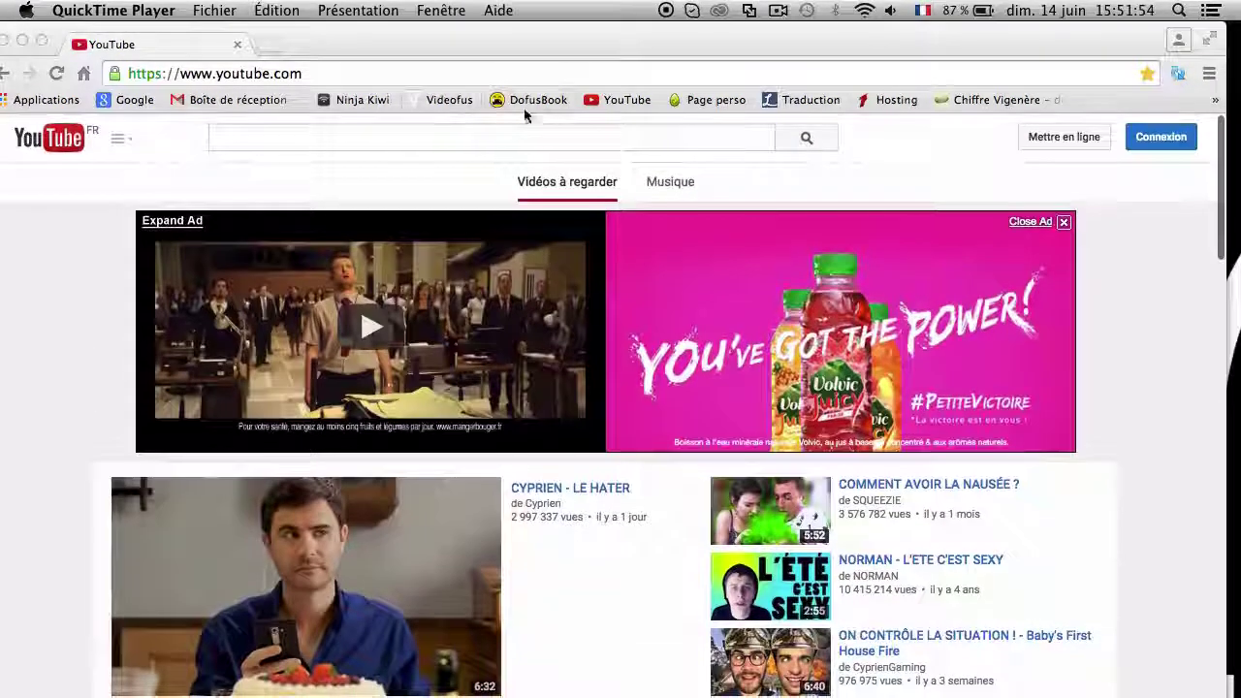
{"action": "left_click", "coordinate": [489, 60]}
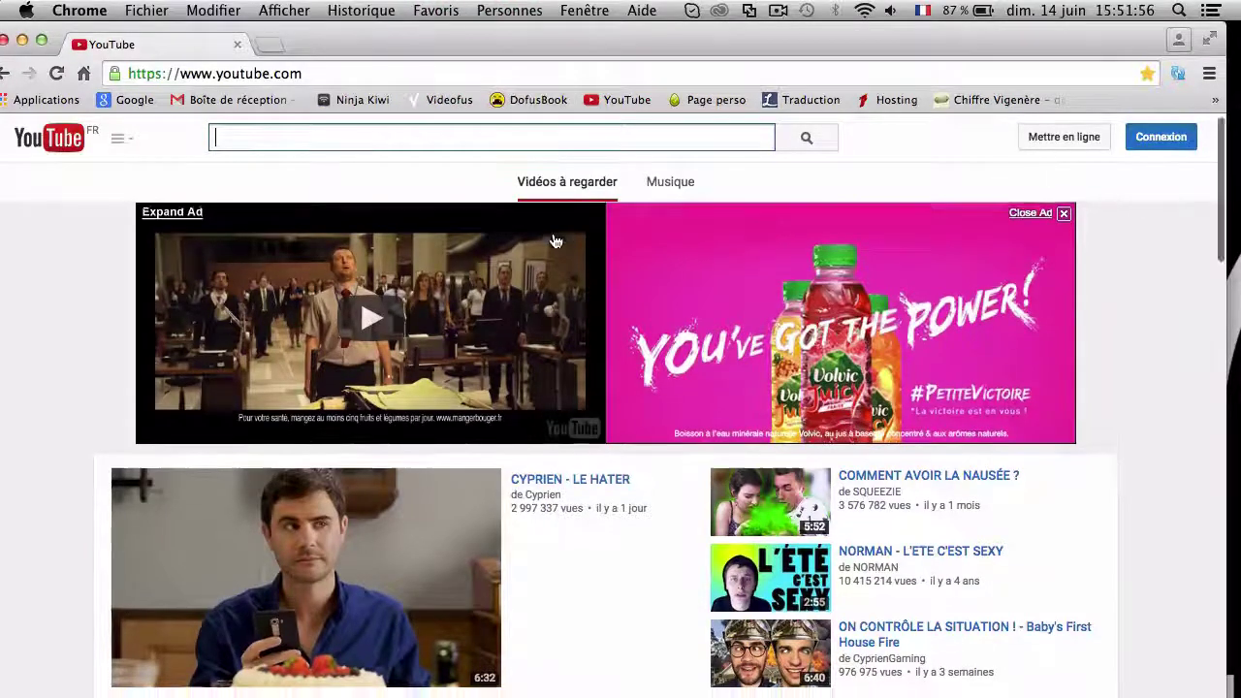
{"action": "scroll", "coordinate": [555, 240], "scroll_direction": "down", "scroll_amount": 5}
{"action": "scroll", "coordinate": [555, 240], "scroll_direction": "down", "scroll_amount": 1}
{"action": "scroll", "coordinate": [601, 223], "scroll_direction": "up", "scroll_amount": 6}
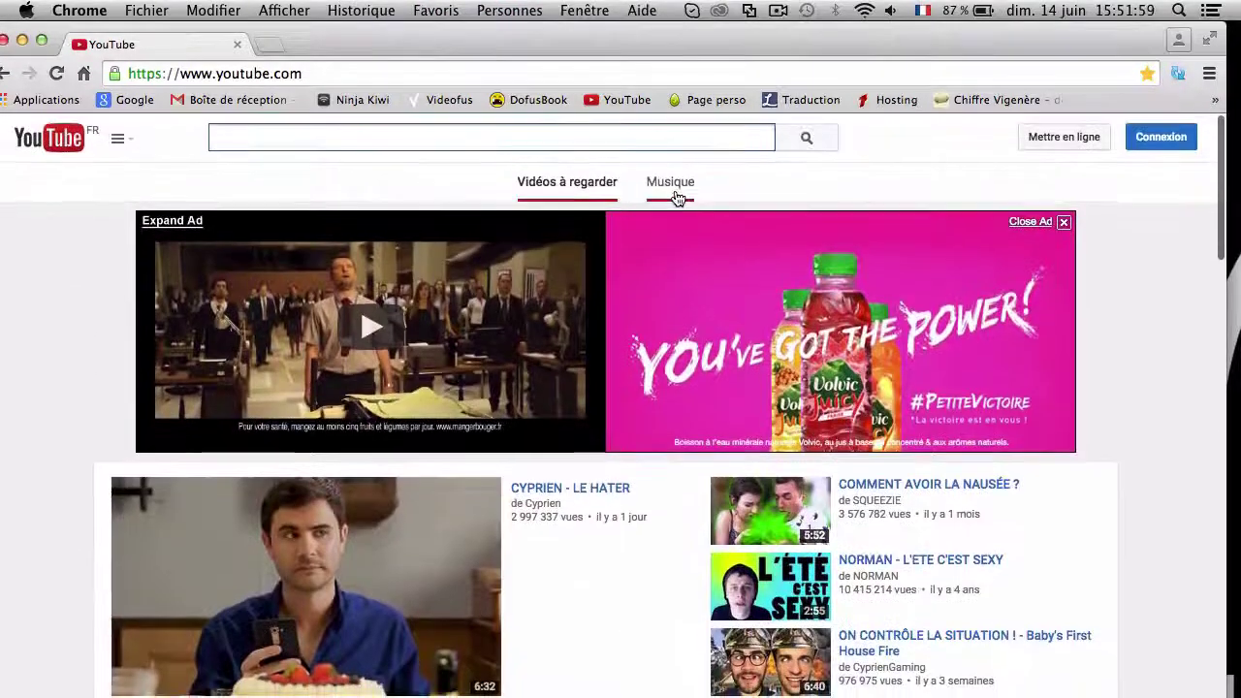
{"action": "left_click", "coordinate": [677, 198]}
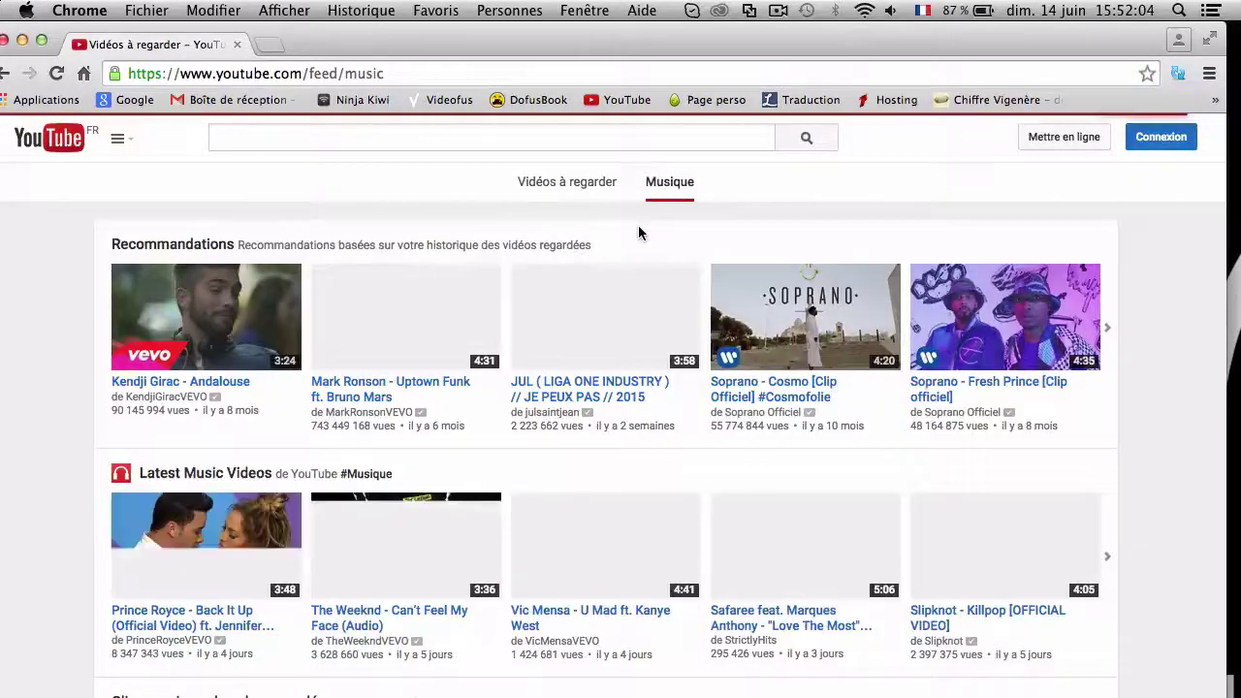
{"action": "scroll", "coordinate": [638, 237], "scroll_direction": "down", "scroll_amount": 5}
{"action": "scroll", "coordinate": [637, 236], "scroll_direction": "up", "scroll_amount": 5}
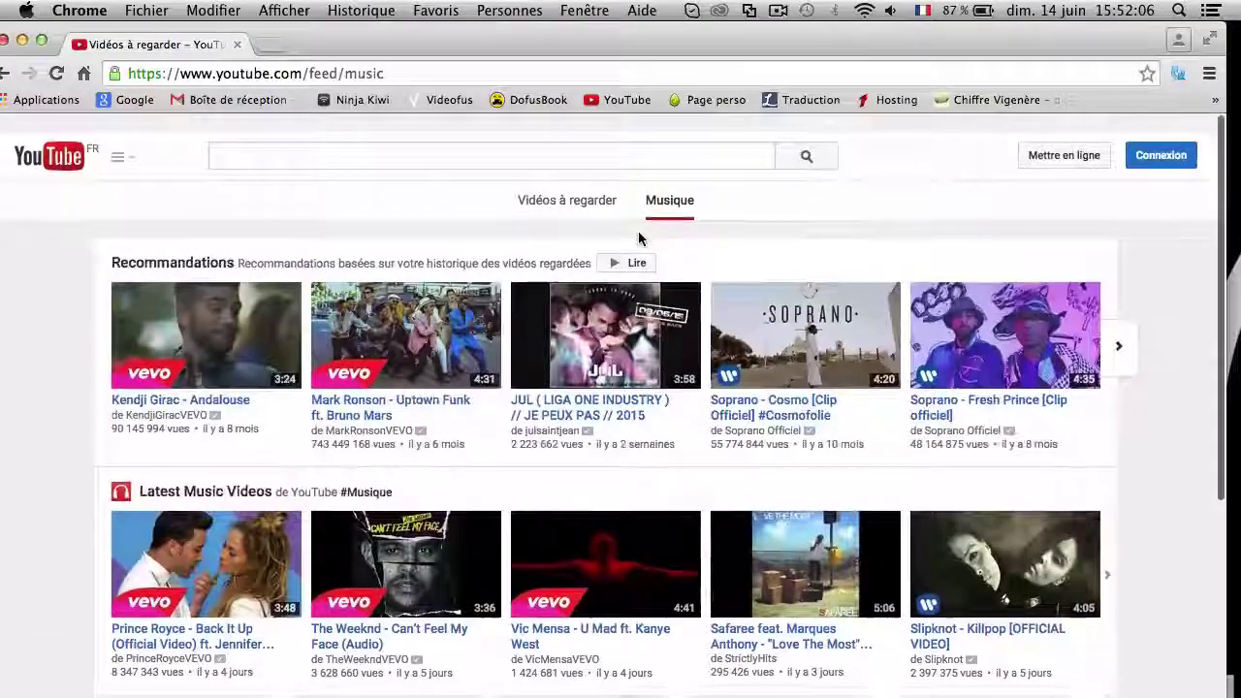
Switch back to QuickTime Player through the Spotlight search for quicktime and stop the full-screen recording
{"action": "left_click", "coordinate": [1178, 10]}
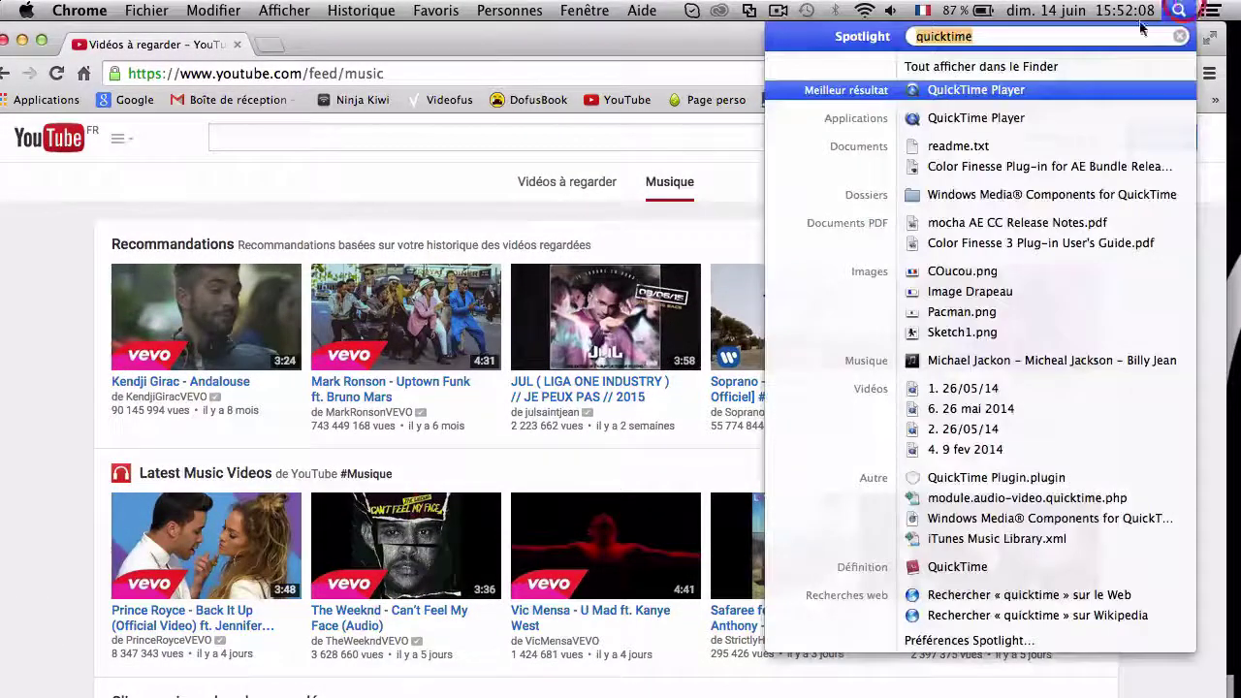
{"action": "left_click", "coordinate": [1011, 90]}
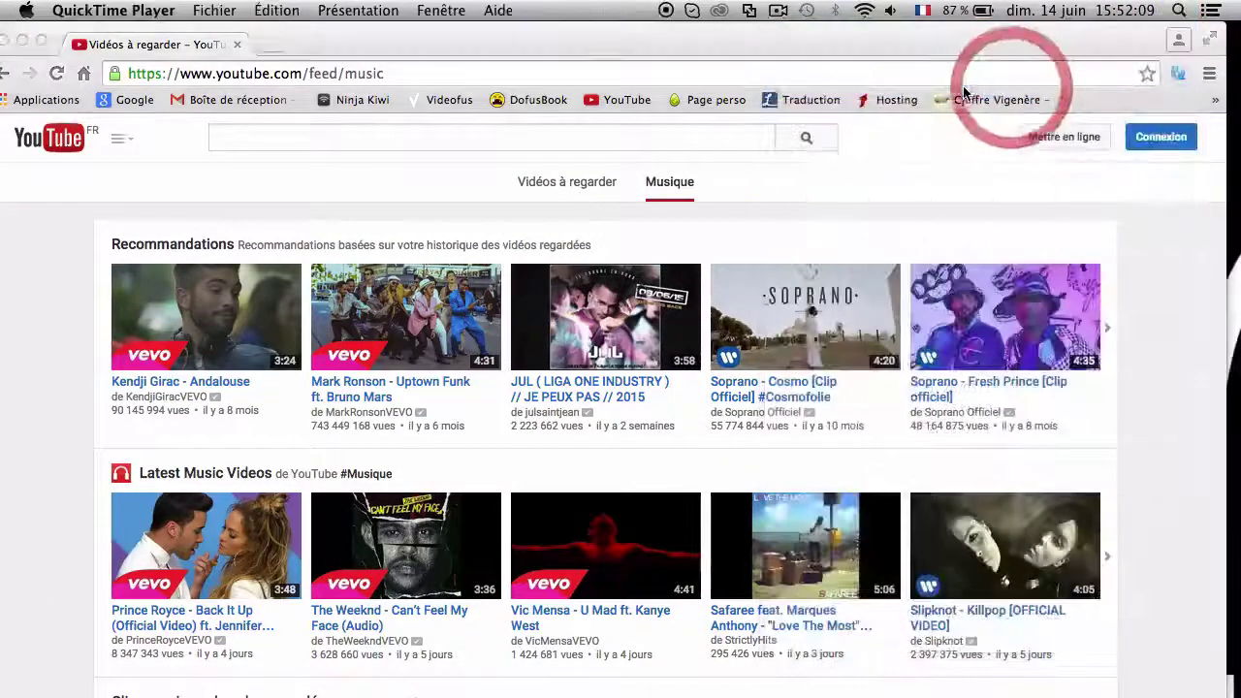
{"action": "left_click", "coordinate": [665, 13]}
Play back the full-screen recording in full-screen view and close it without saving
{"action": "key", "text": "space"}
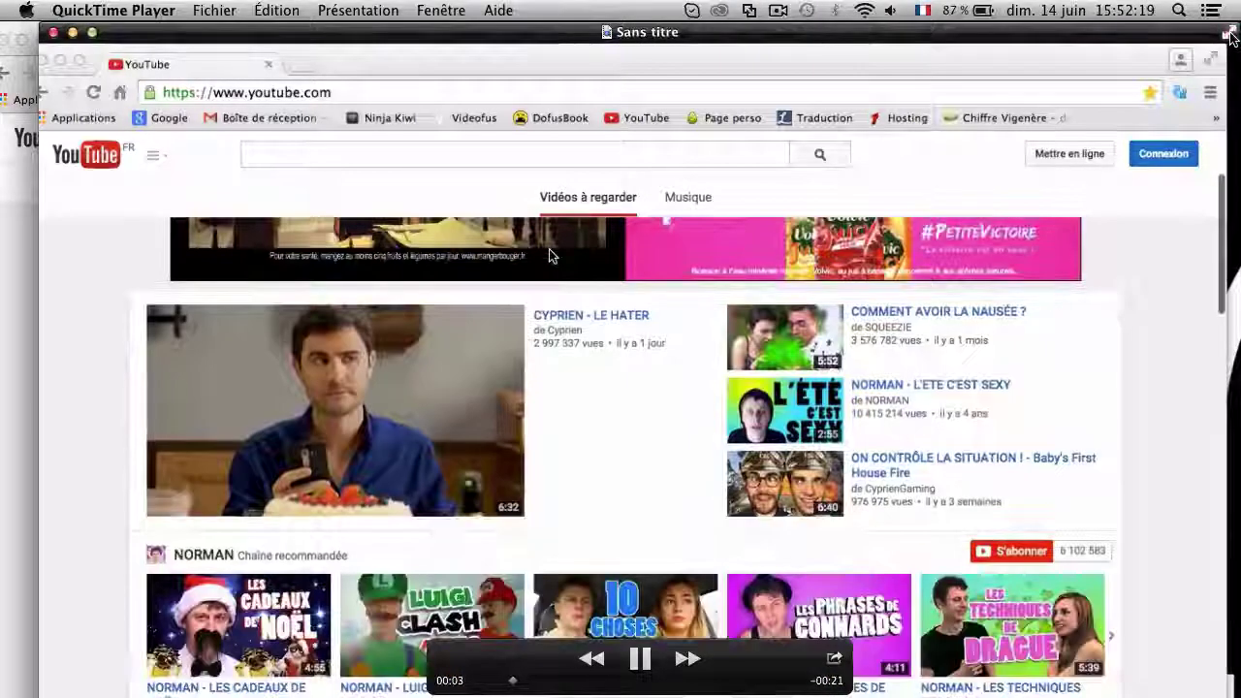
{"action": "left_click", "coordinate": [1229, 33]}
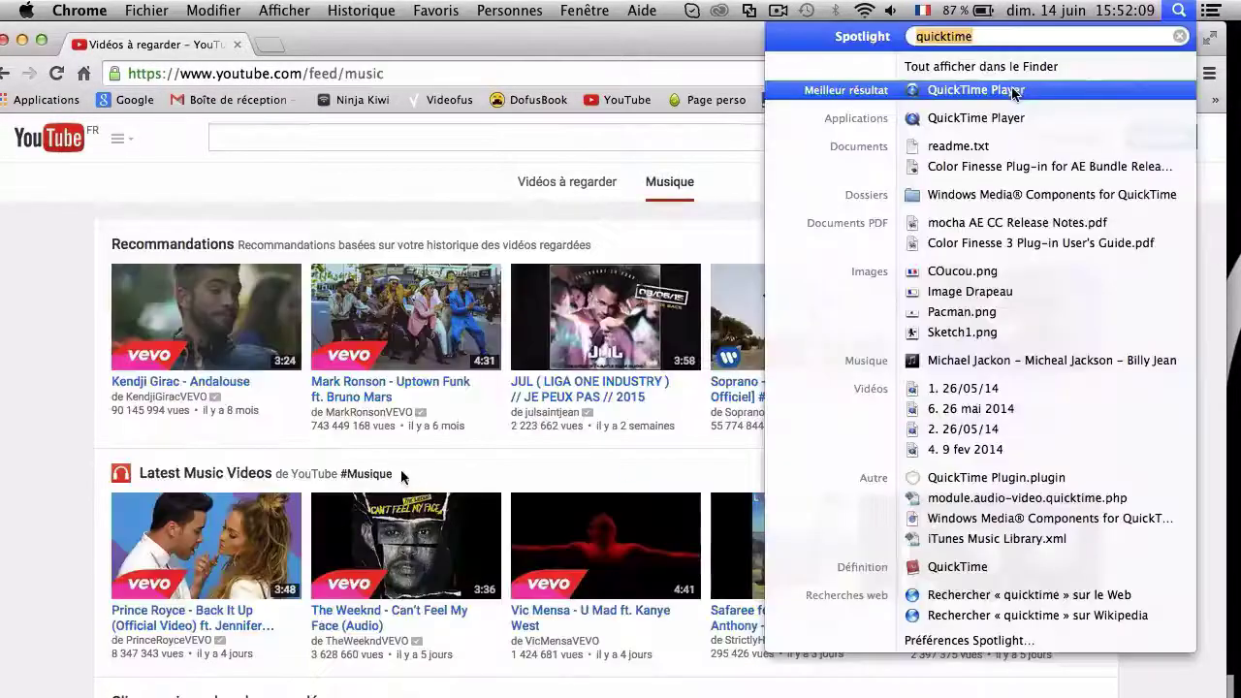
{"action": "left_click", "coordinate": [1011, 91]}
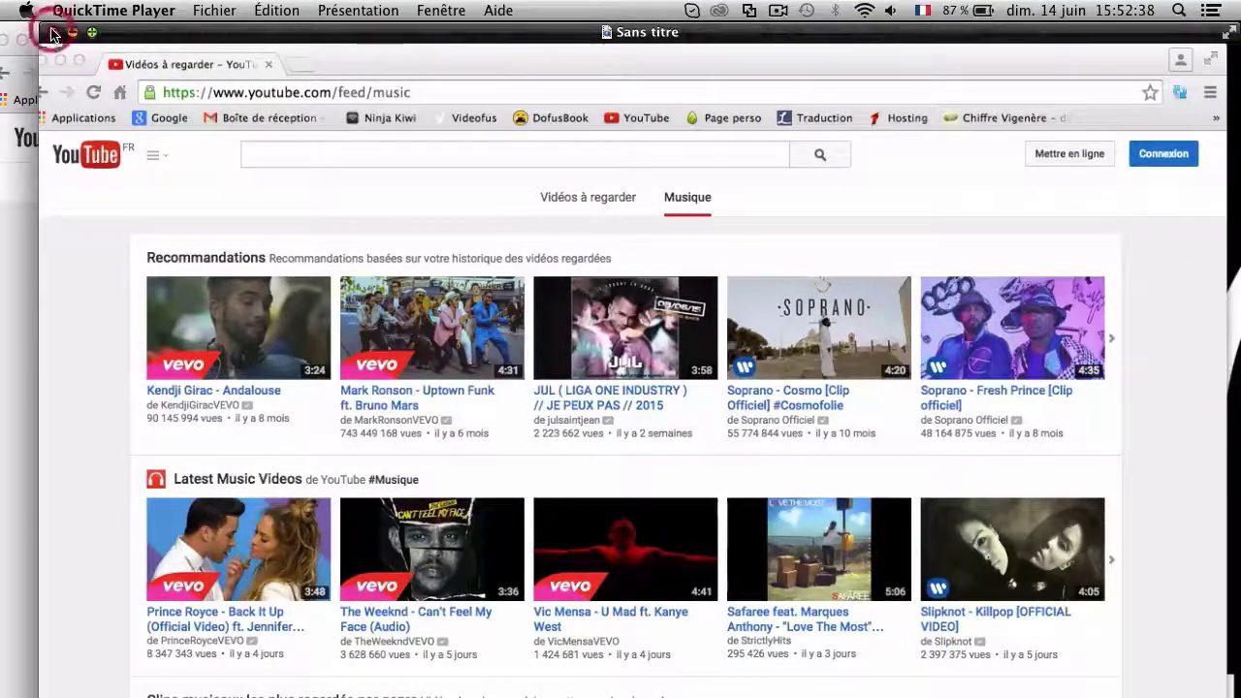
{"action": "left_click", "coordinate": [53, 34]}
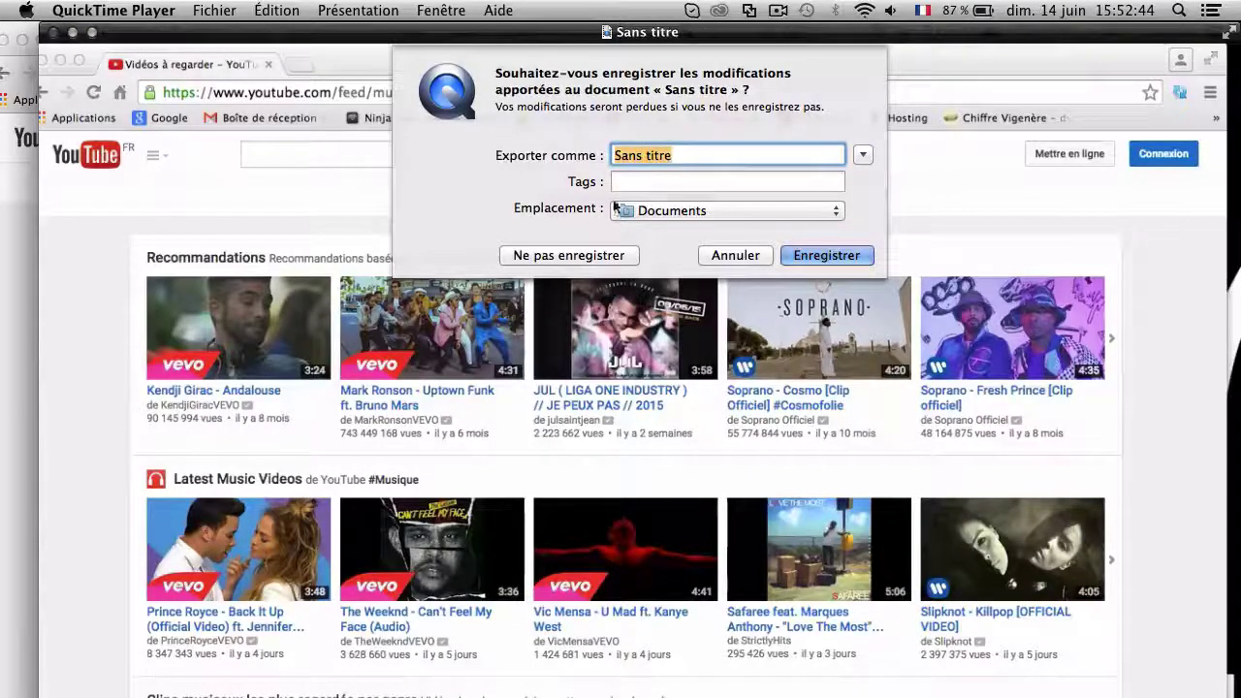
{"action": "left_click", "coordinate": [589, 257]}
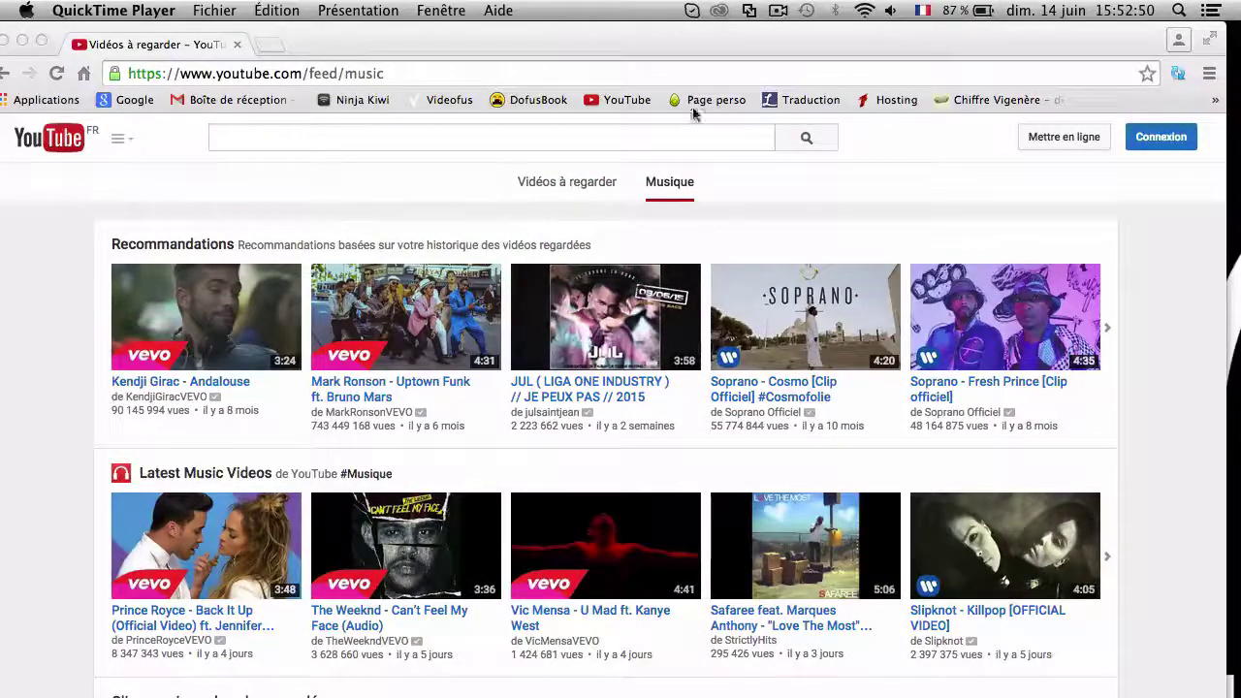
Switch back to QuickTime Player through the Spotlight search for quicktime and open a new screen recording
{"action": "left_click_drag", "start_coordinate": [490, 49], "coordinate": [499, 44]}
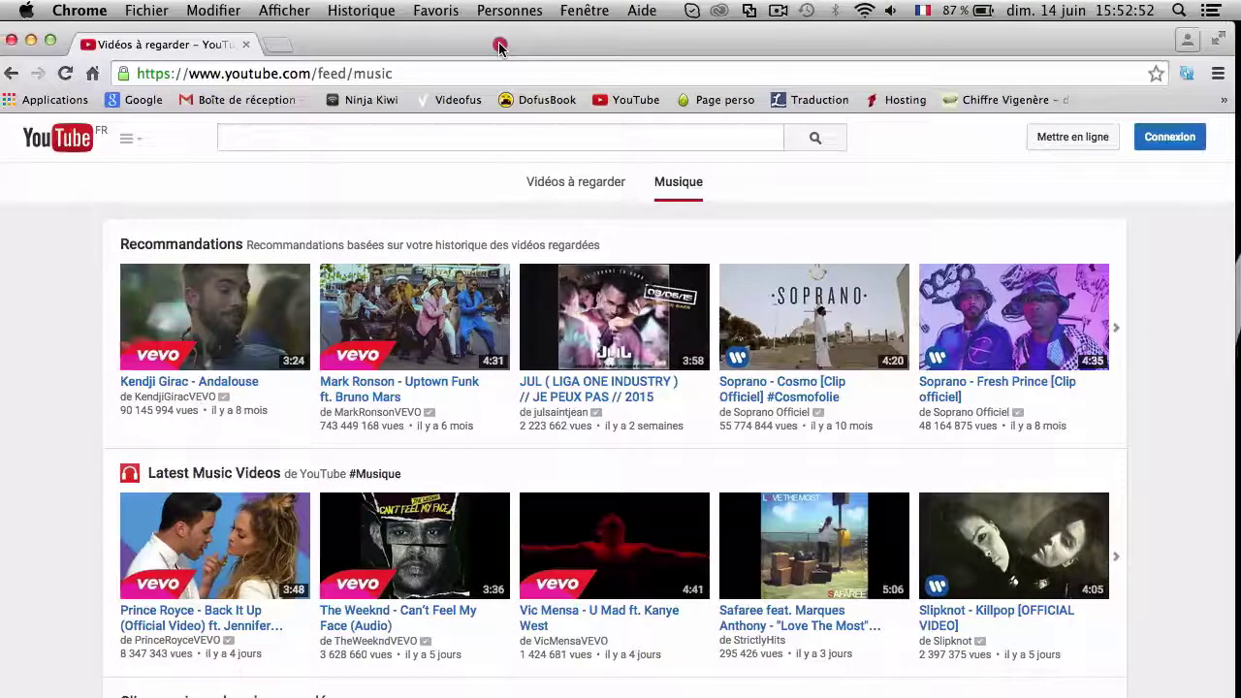
{"action": "left_click", "coordinate": [1191, 8]}
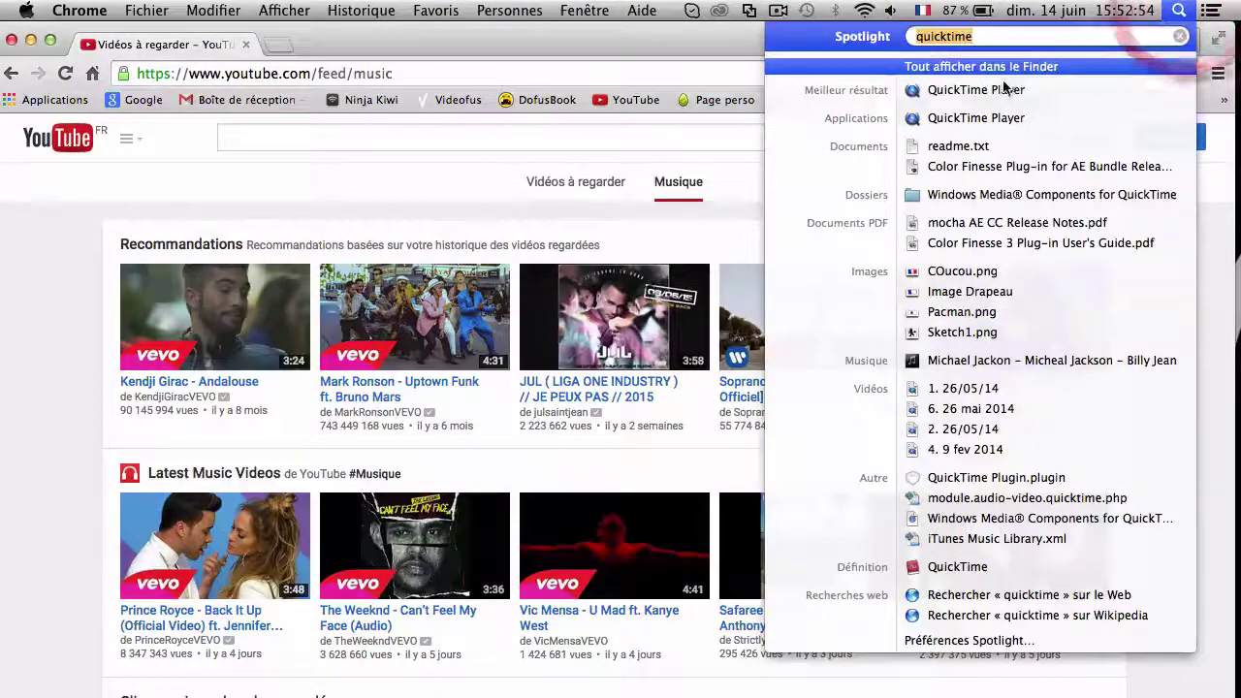
{"action": "left_click", "coordinate": [931, 89]}
{"action": "left_click", "coordinate": [222, 7]}
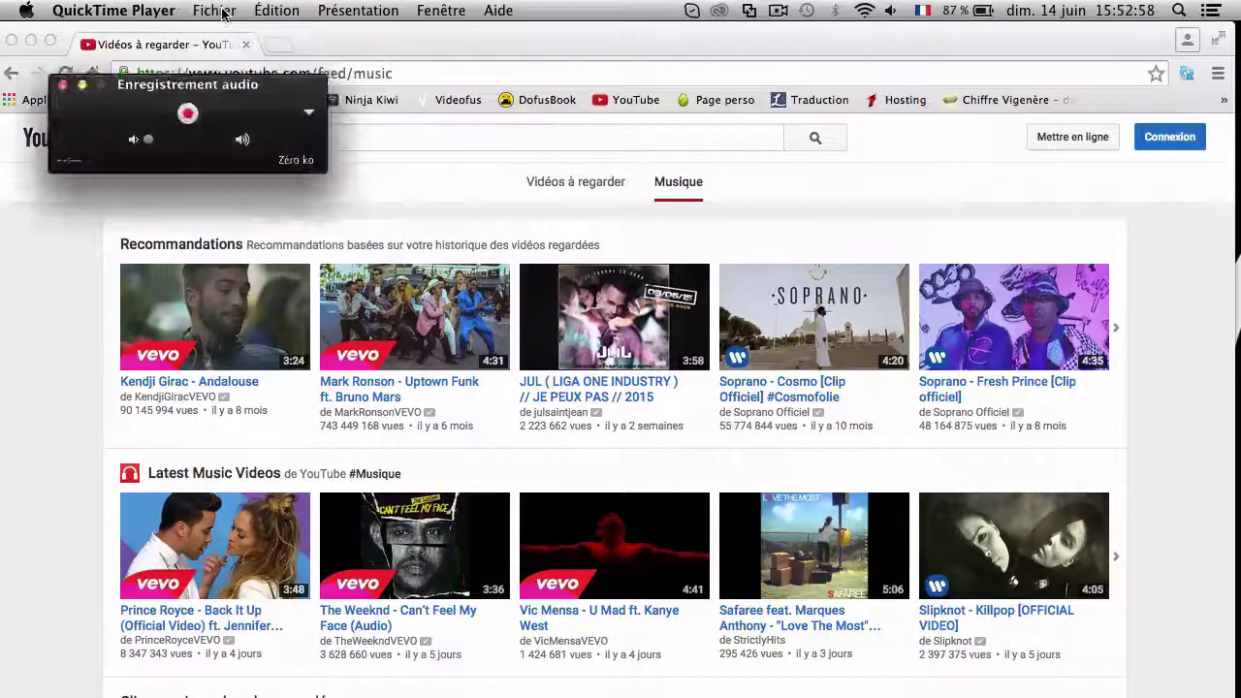
{"action": "left_click", "coordinate": [214, 10]}
{"action": "left_click", "coordinate": [237, 73]}
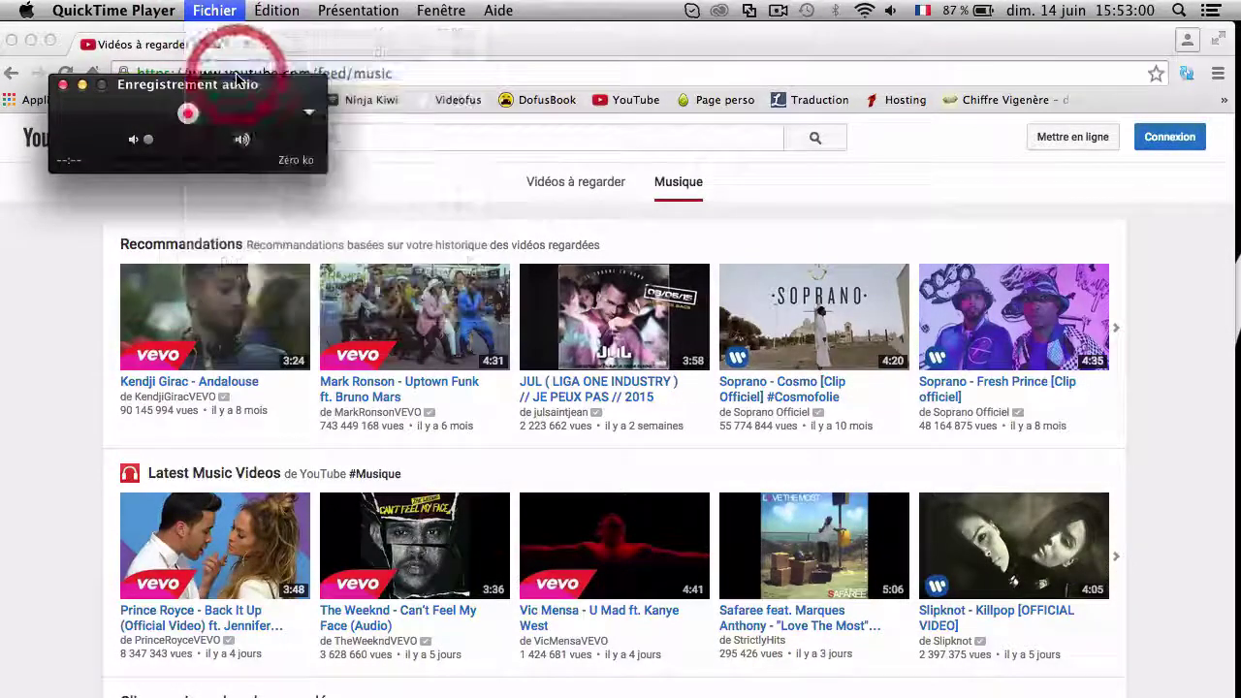
{"action": "left_click_drag", "start_coordinate": [240, 100], "coordinate": [610, 81]}
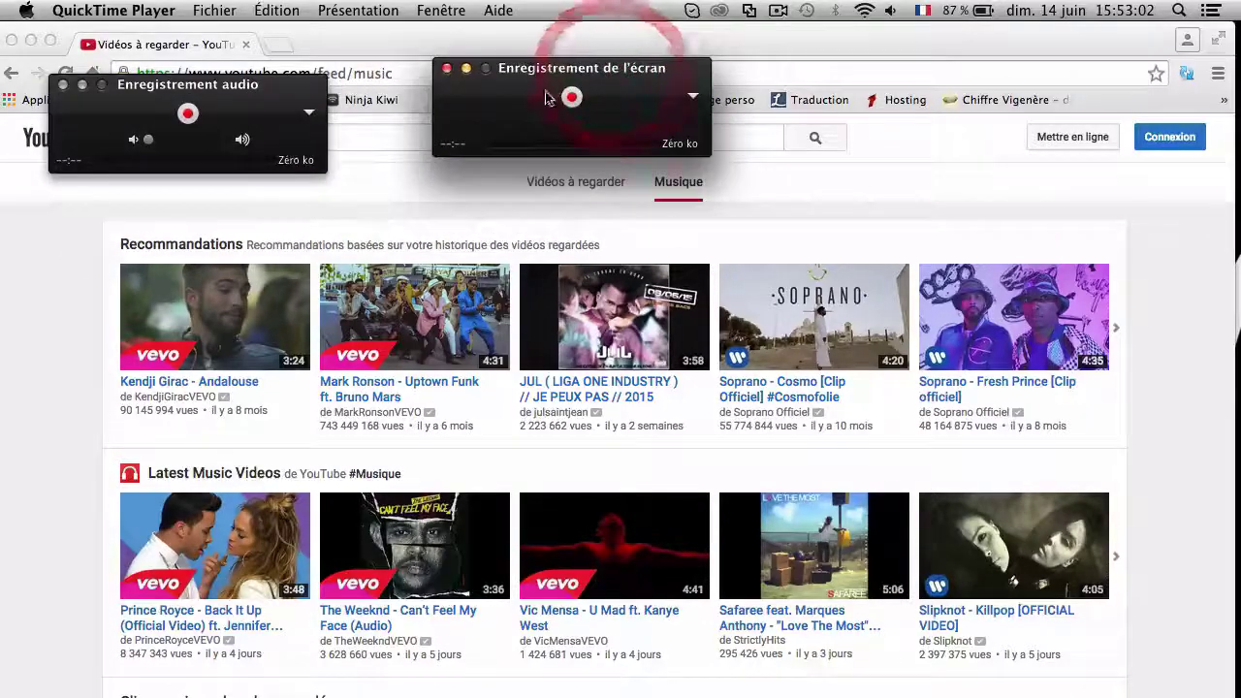
Close the leftover audio recording window and reposition the screen recording window over the browser
{"action": "left_click", "coordinate": [694, 97]}
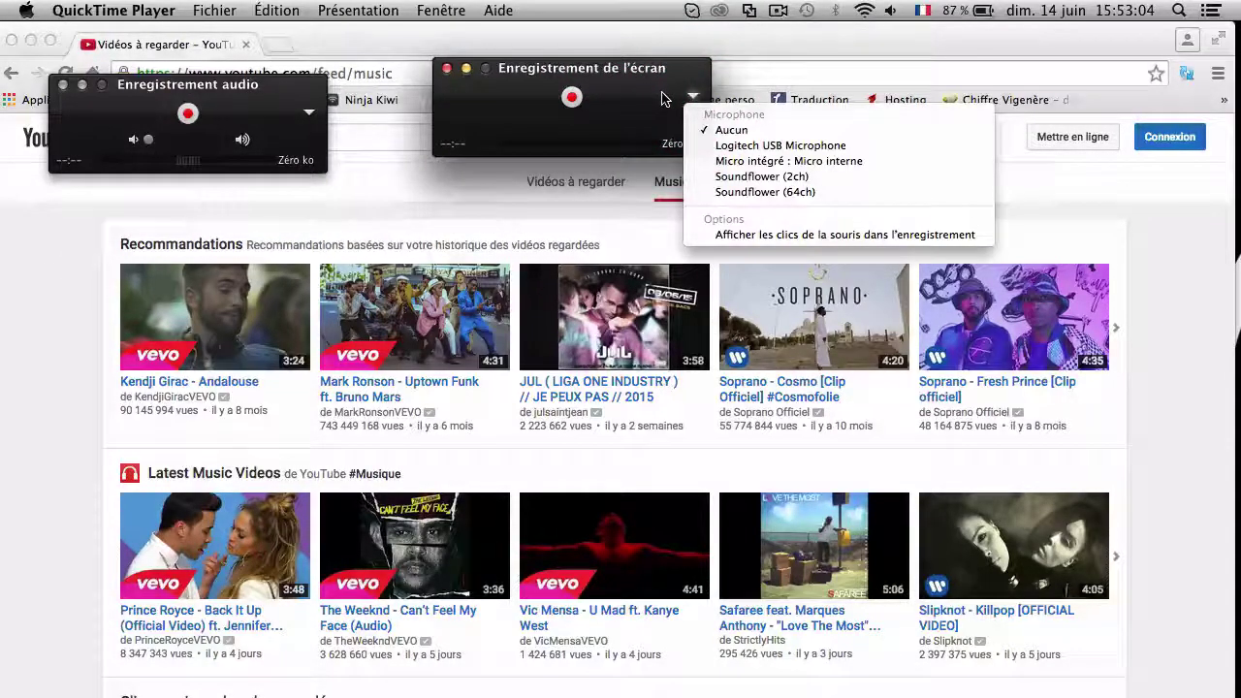
{"action": "left_click", "coordinate": [662, 97]}
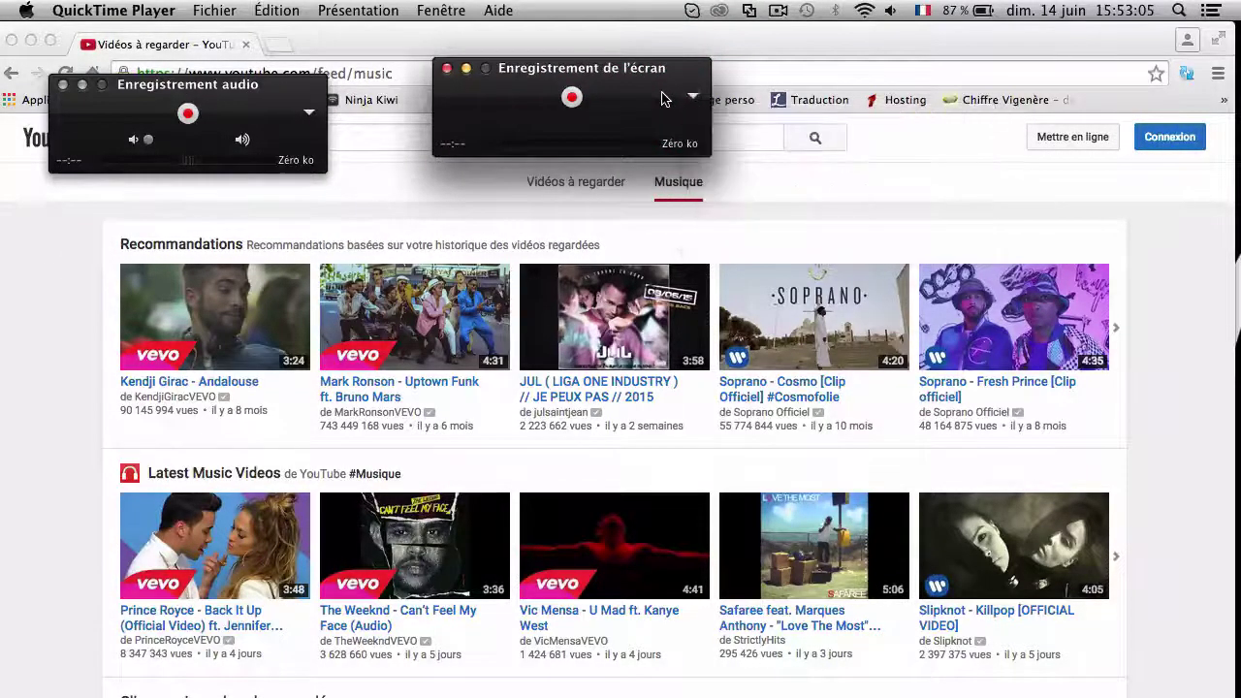
{"action": "left_click", "coordinate": [60, 88]}
{"action": "left_click_drag", "start_coordinate": [622, 68], "coordinate": [512, 71]}
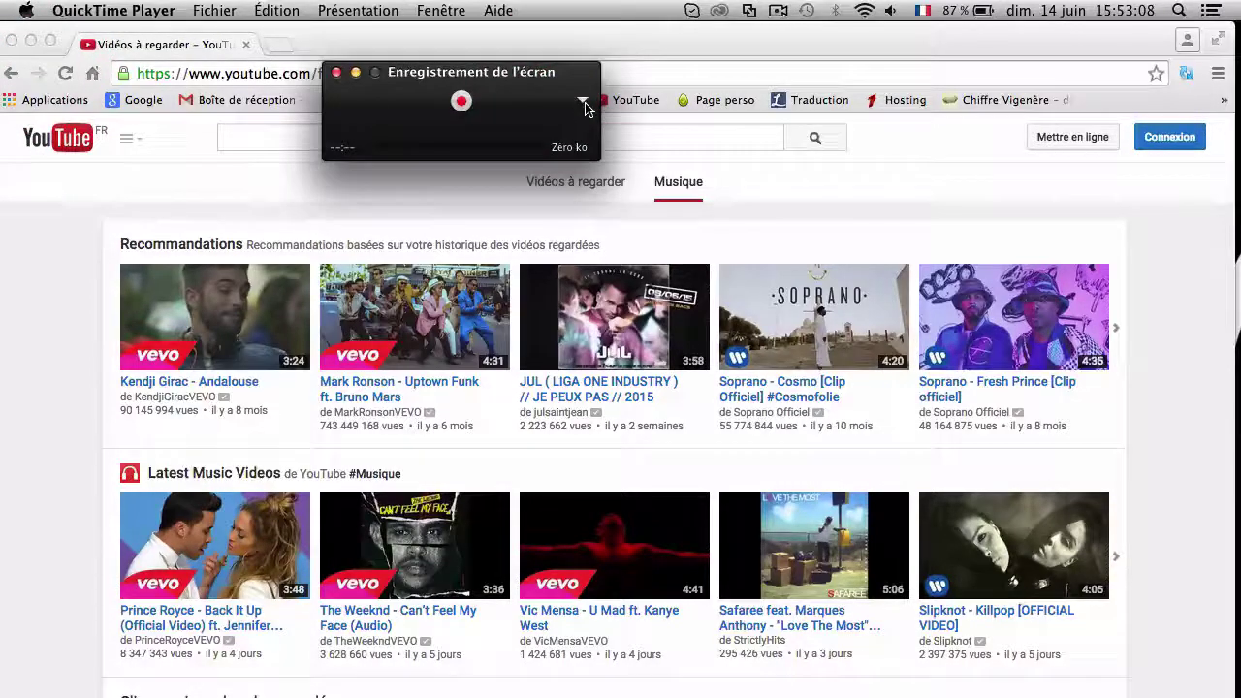
Set the screen recording's microphone to Micro intégré : Micro interne and review the other microphone options
{"action": "left_click", "coordinate": [583, 101]}
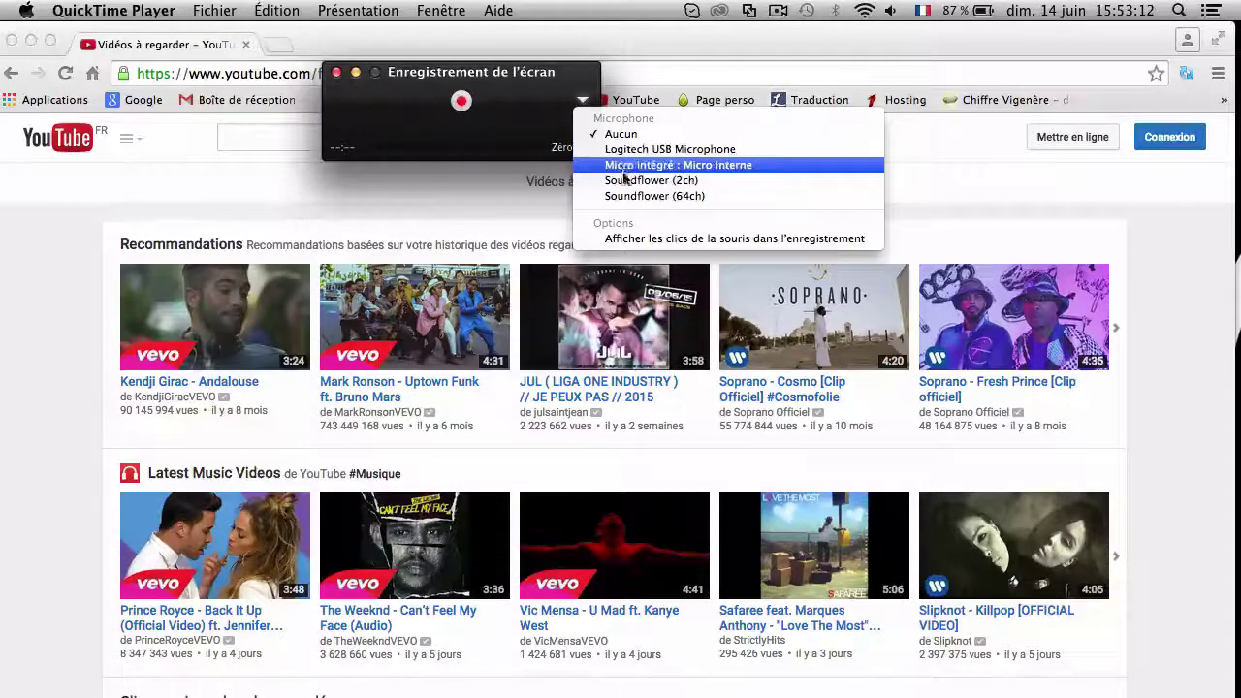
{"action": "left_click", "coordinate": [616, 172]}
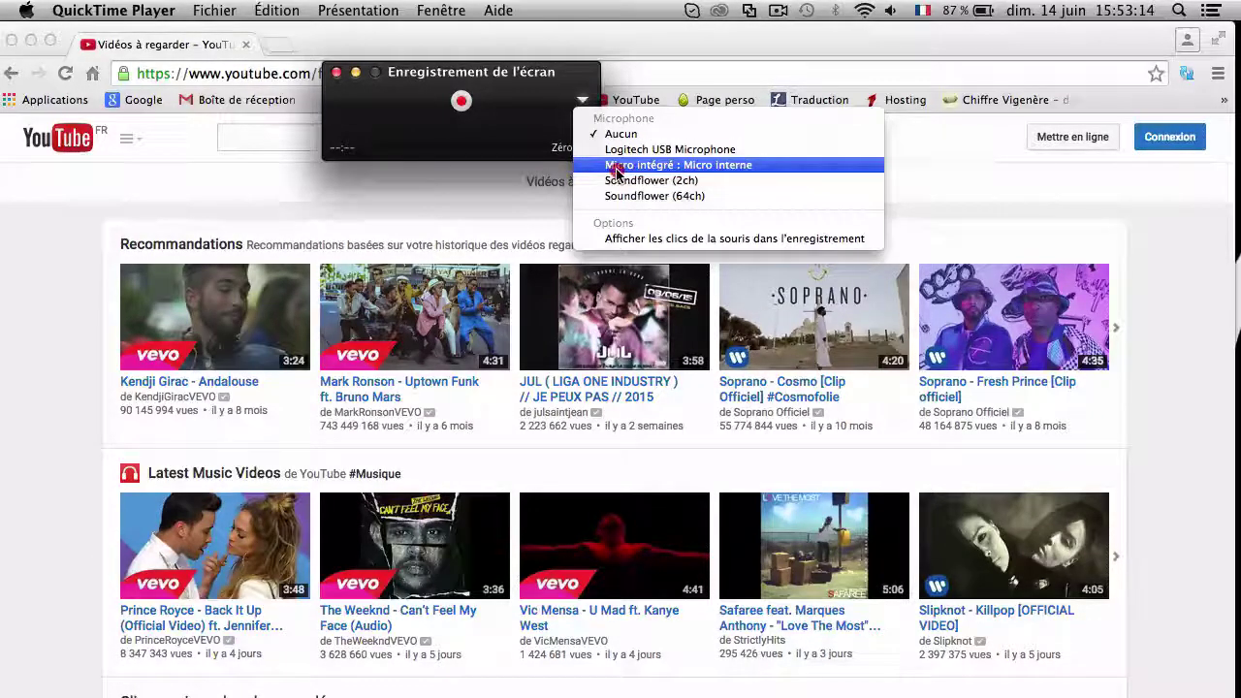
{"action": "left_click", "coordinate": [583, 102]}
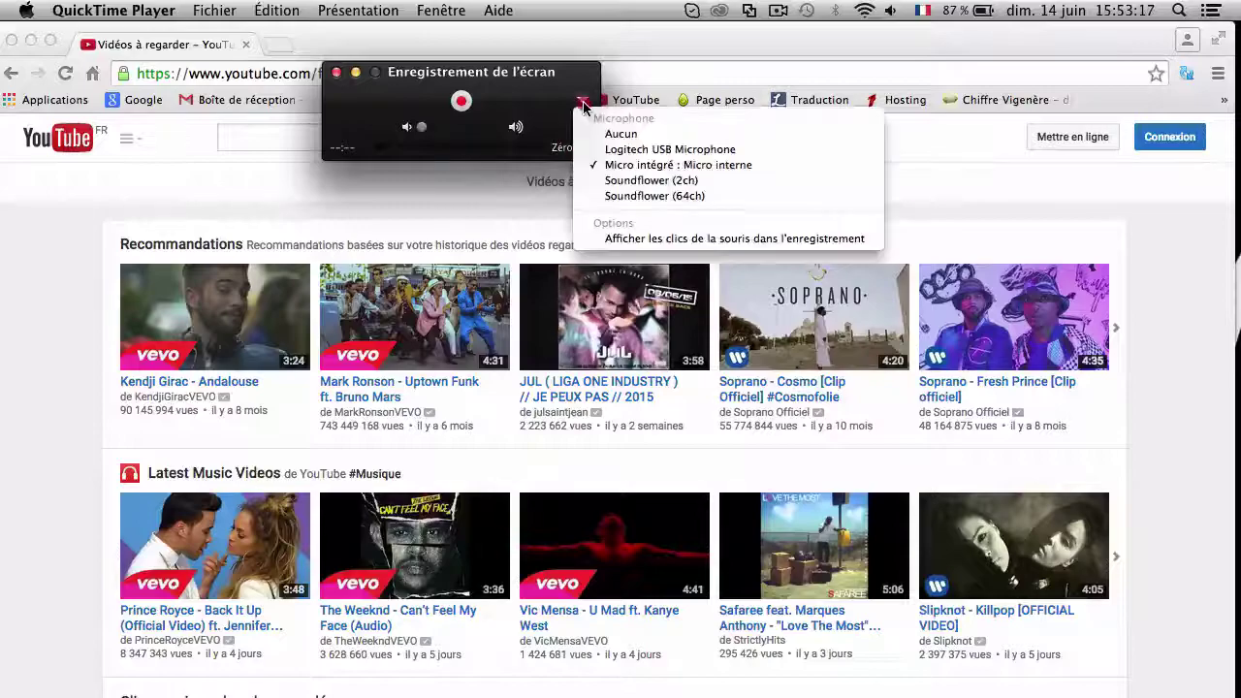
{"action": "left_click", "coordinate": [601, 151]}
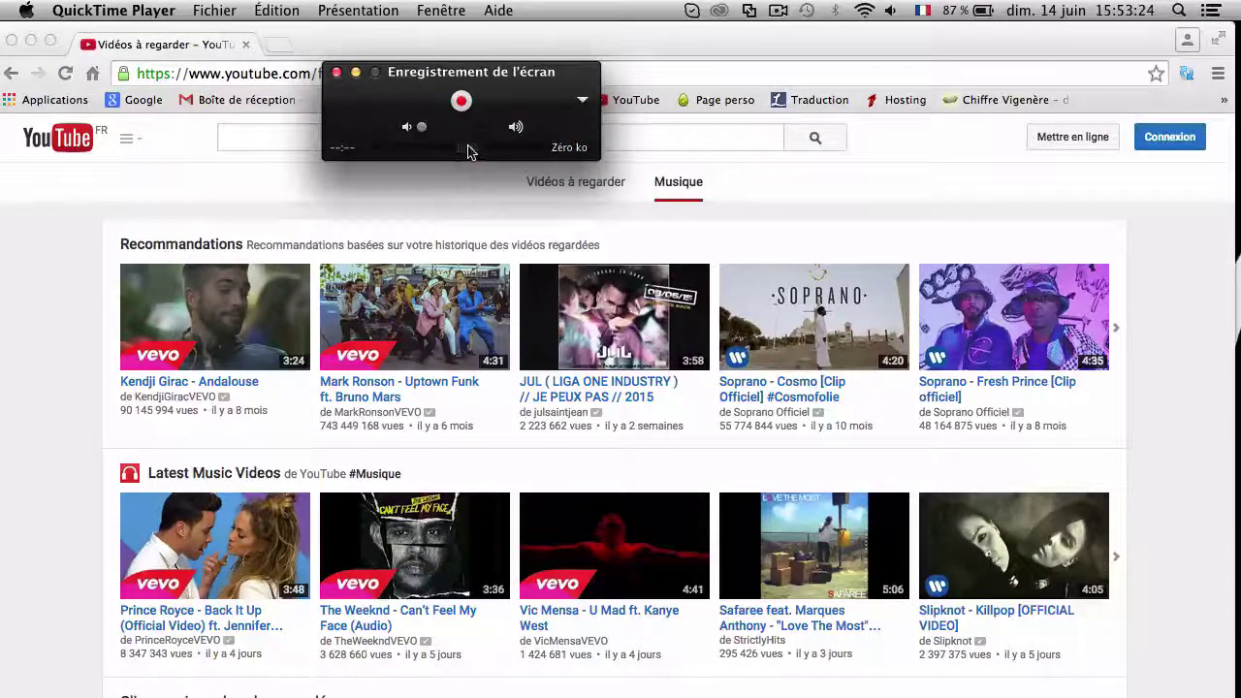
{"action": "left_click", "coordinate": [582, 103]}
{"action": "left_click", "coordinate": [630, 163]}
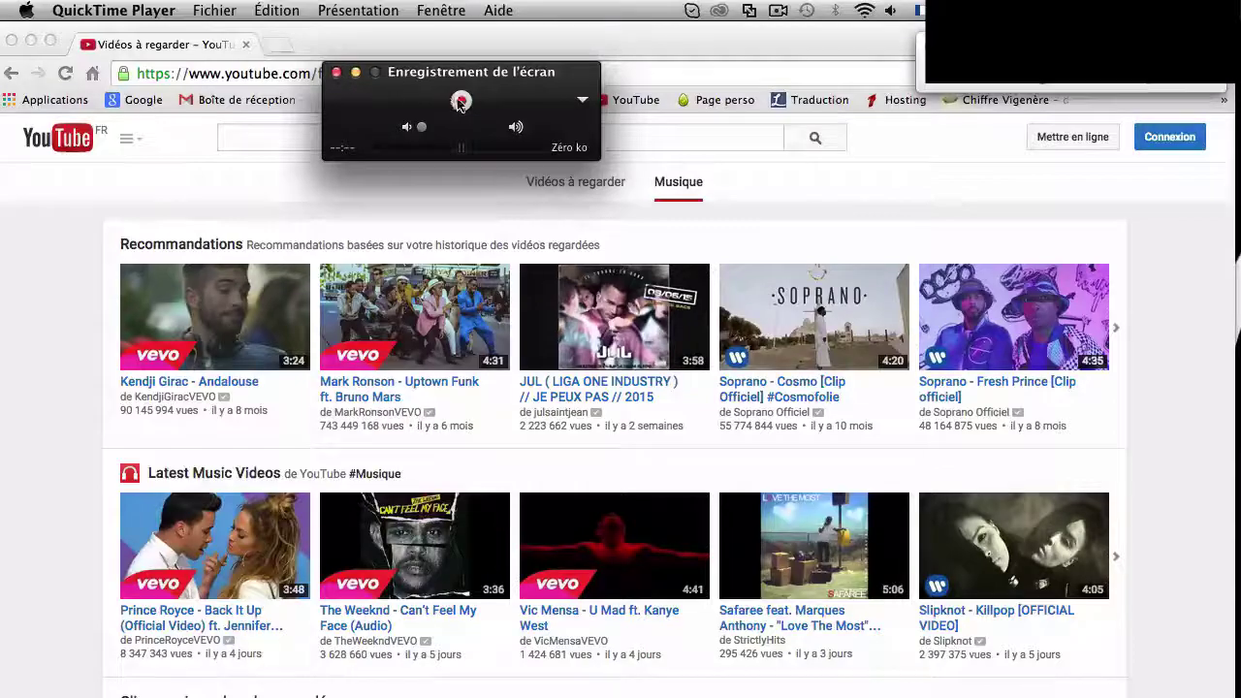
{"action": "left_click", "coordinate": [582, 99]}
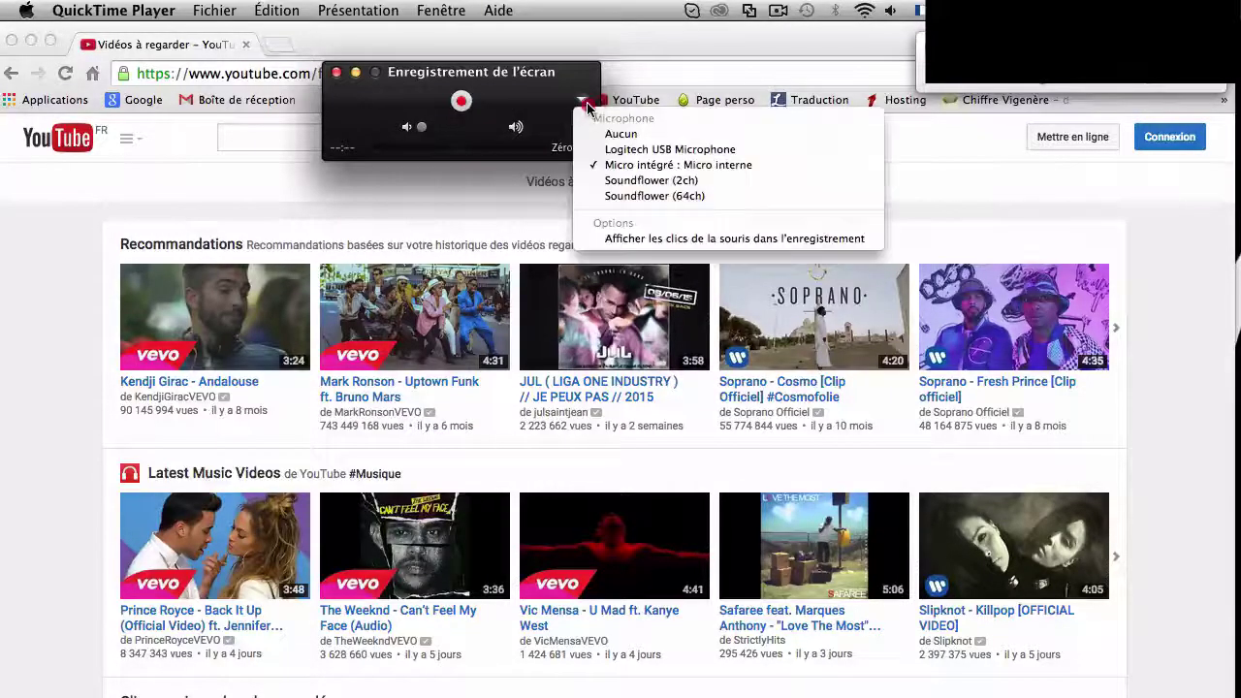
{"action": "left_click", "coordinate": [605, 163]}
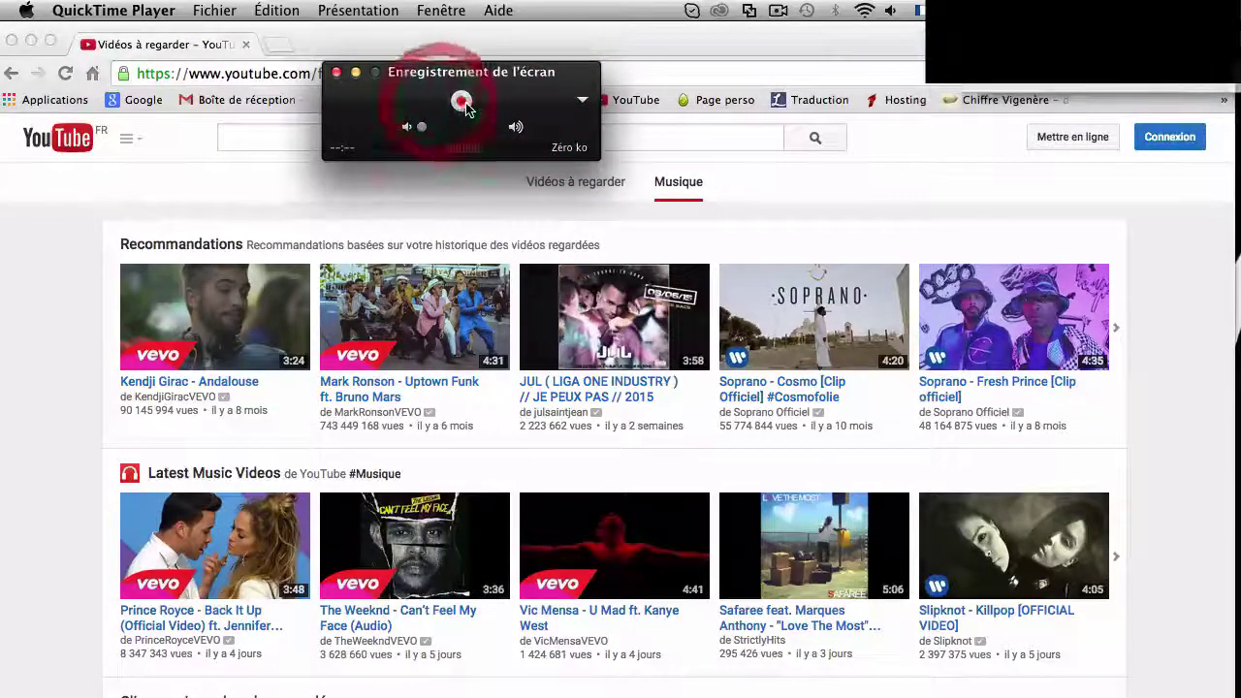
Start the screen recording with a capture area that covers only the web page below the browser's bookmarks bar
{"action": "left_click", "coordinate": [462, 101]}
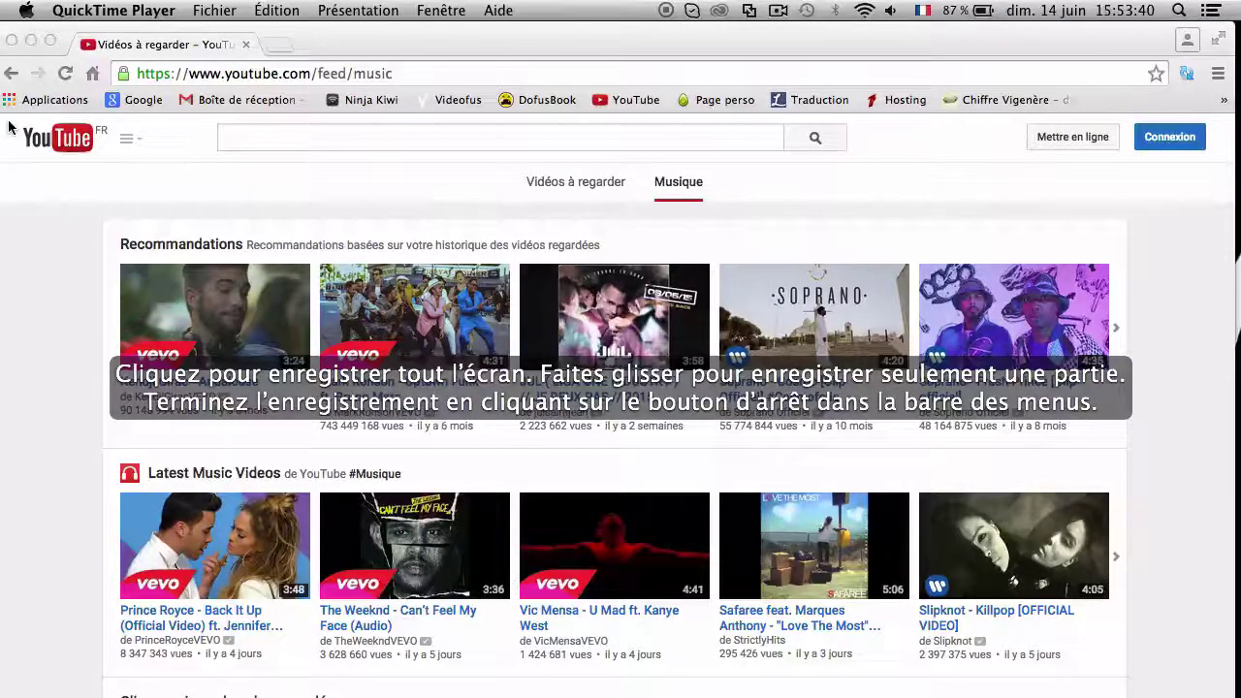
{"action": "left_click_drag", "start_coordinate": [5, 118], "coordinate": [1231, 697]}
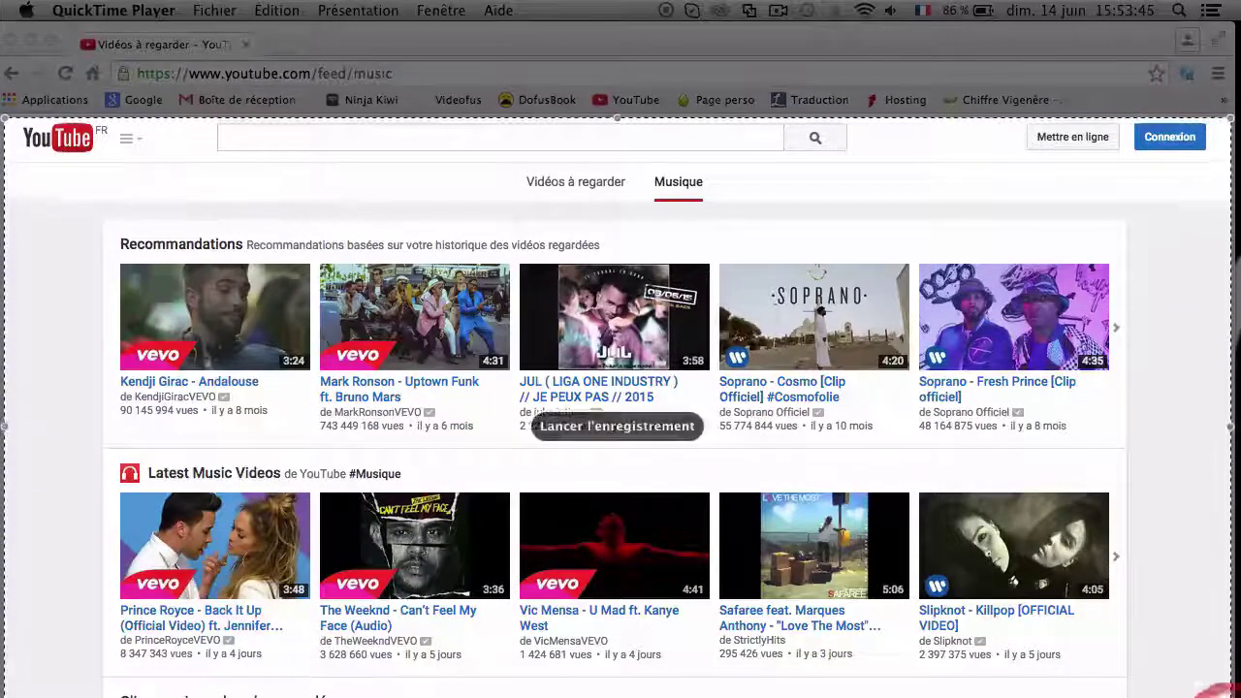
{"action": "left_click", "coordinate": [664, 430]}
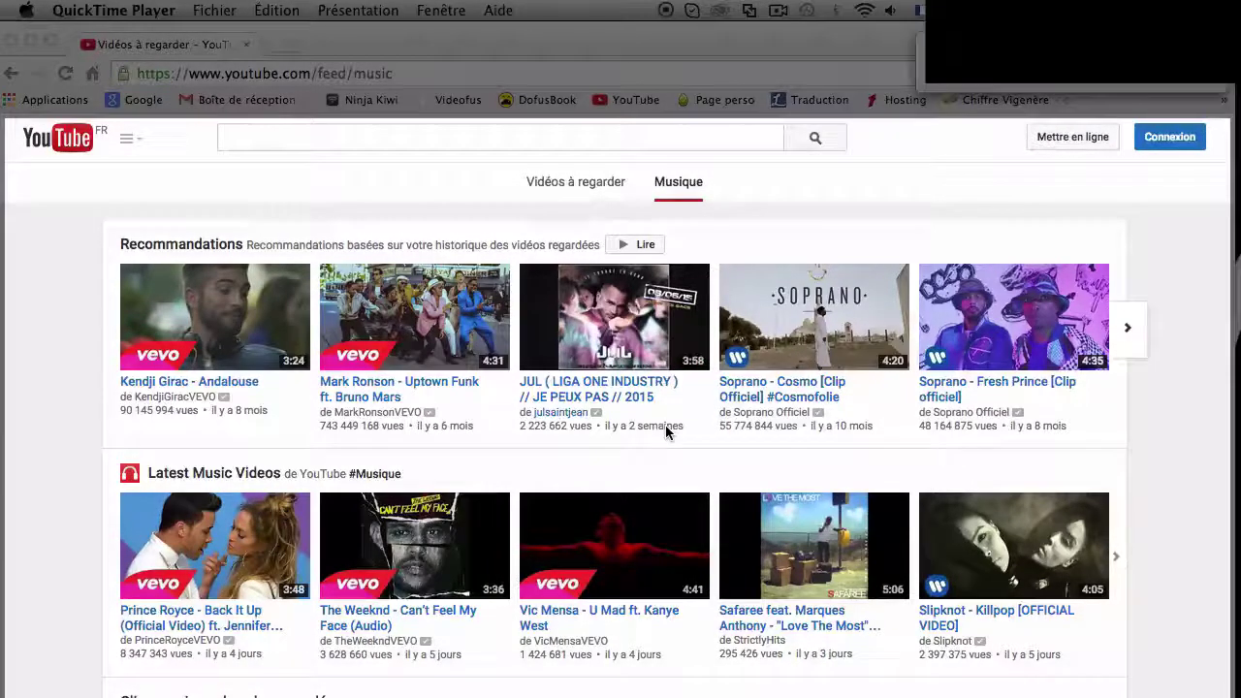
Open the Skype status menu above the capture area and browse YouTube's Musique and Vidéos à regarder sections as recording content
{"action": "left_click", "coordinate": [691, 9]}
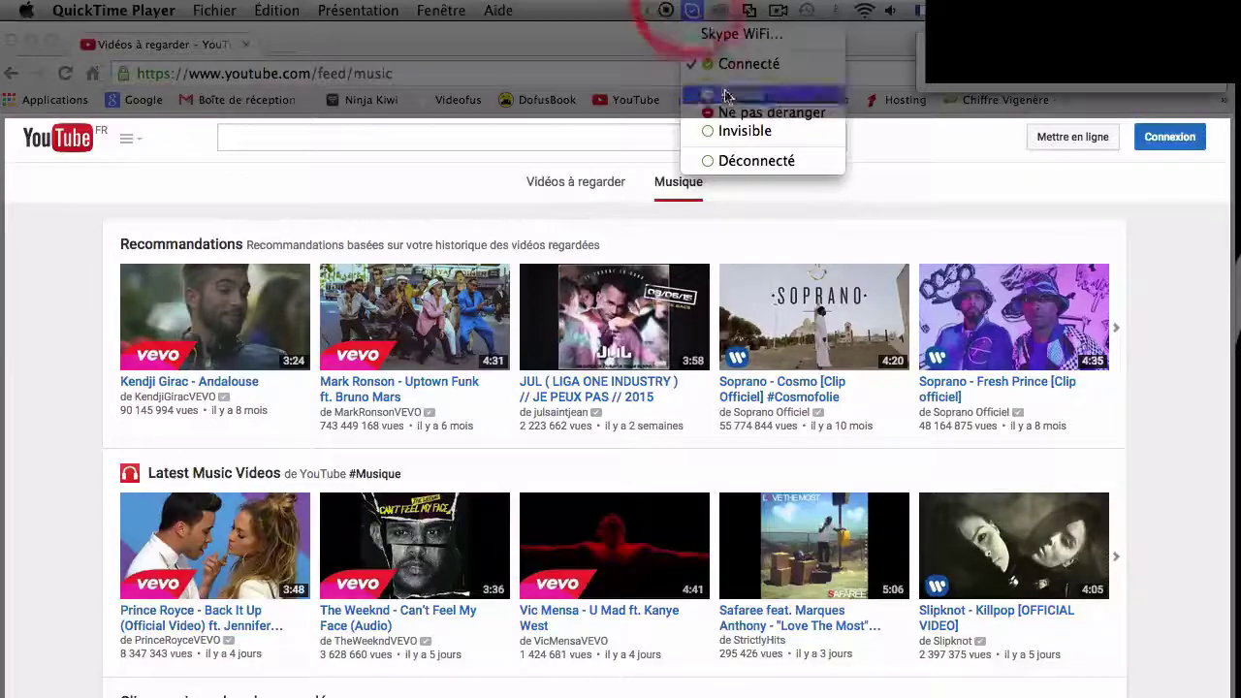
{"action": "left_click", "coordinate": [729, 113]}
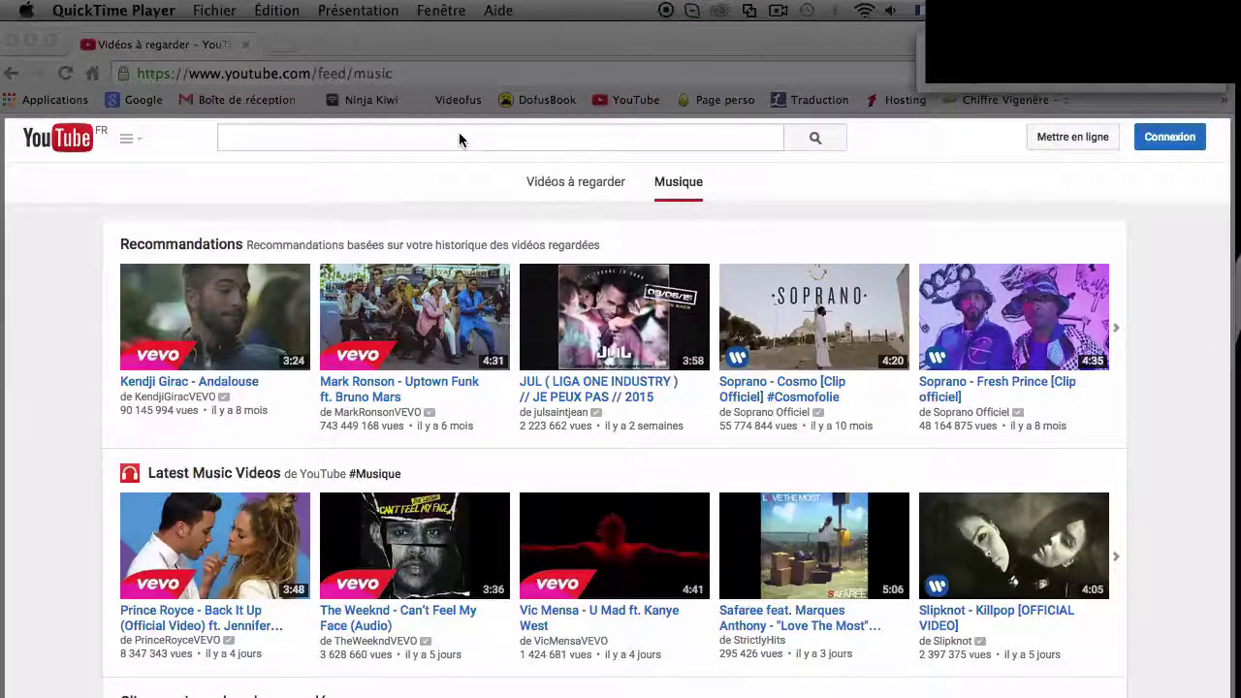
{"action": "scroll", "coordinate": [154, 195], "scroll_direction": "down", "scroll_amount": 5}
{"action": "scroll", "coordinate": [154, 195], "scroll_direction": "up", "scroll_amount": 5}
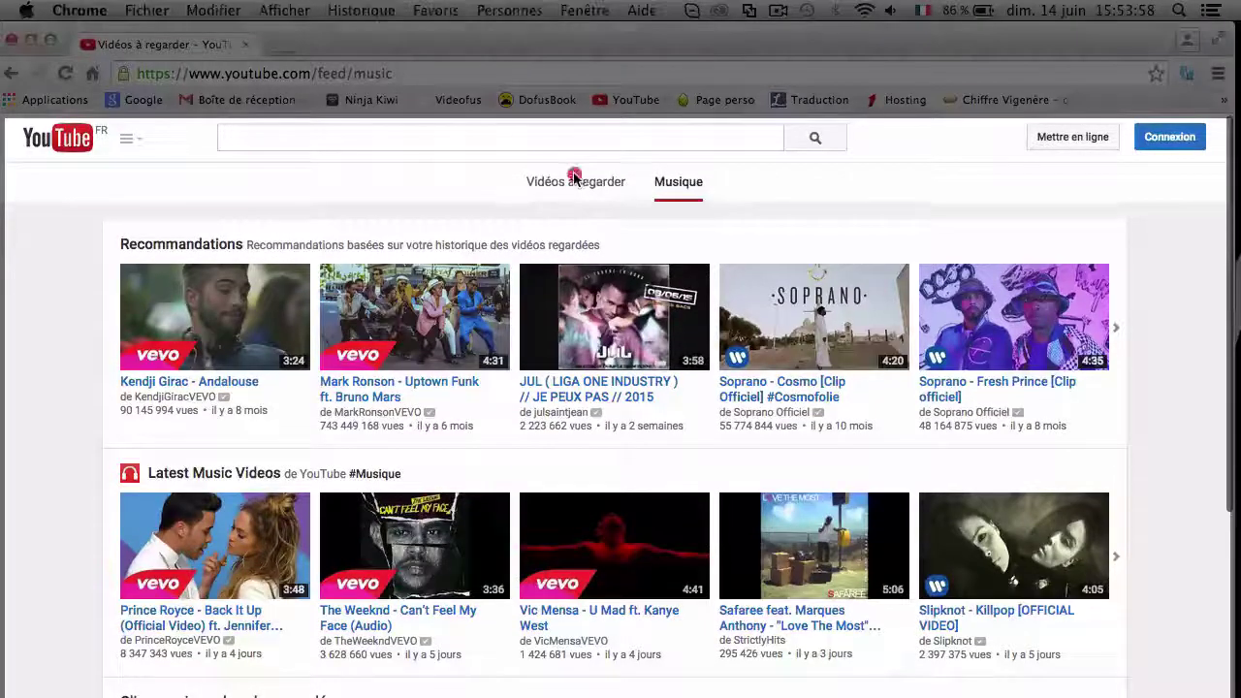
{"action": "left_click", "coordinate": [576, 182]}
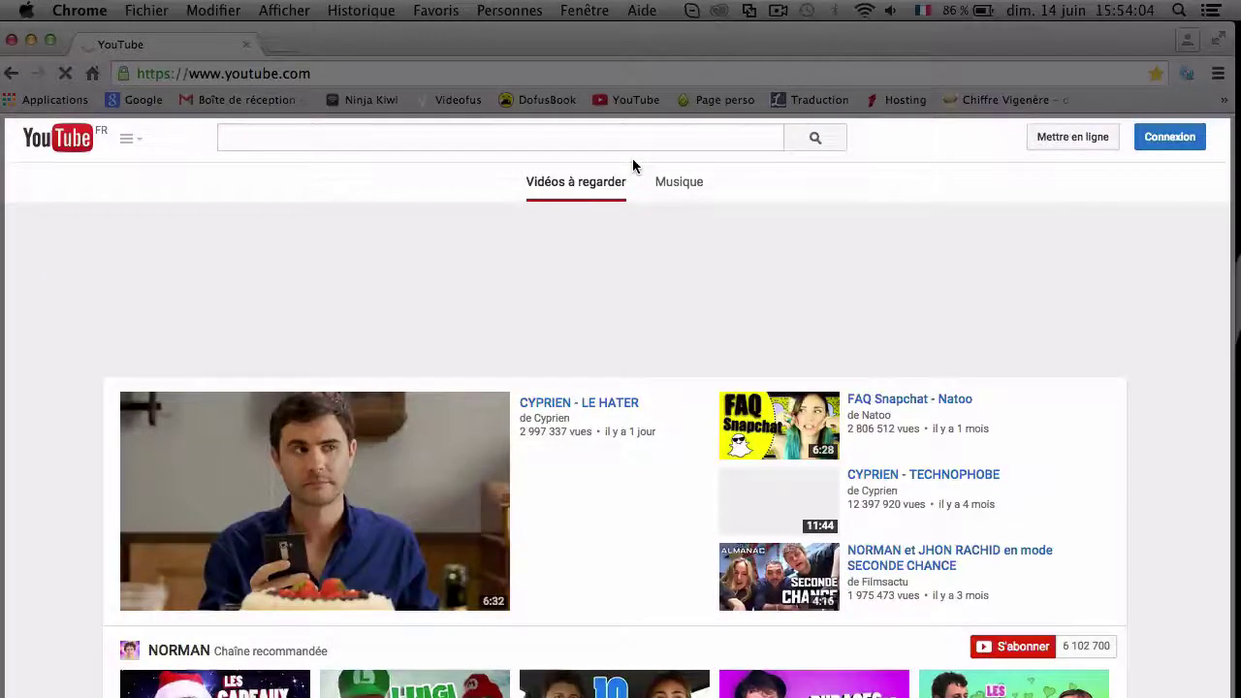
{"action": "scroll", "coordinate": [632, 165], "scroll_direction": "down", "scroll_amount": 15}
{"action": "scroll", "coordinate": [632, 165], "scroll_direction": "up", "scroll_amount": 15}
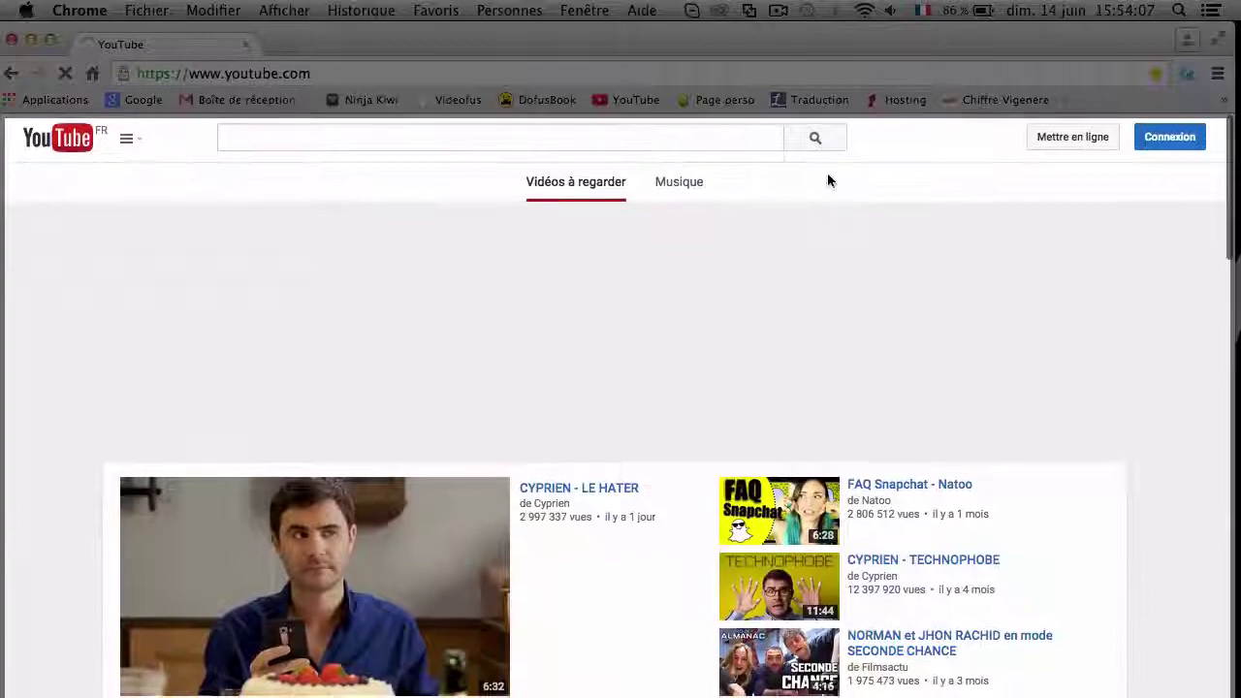
Return to QuickTime Player through the Spotlight search for quicktime and stop the partial-screen recording
{"action": "left_click", "coordinate": [1179, 9]}
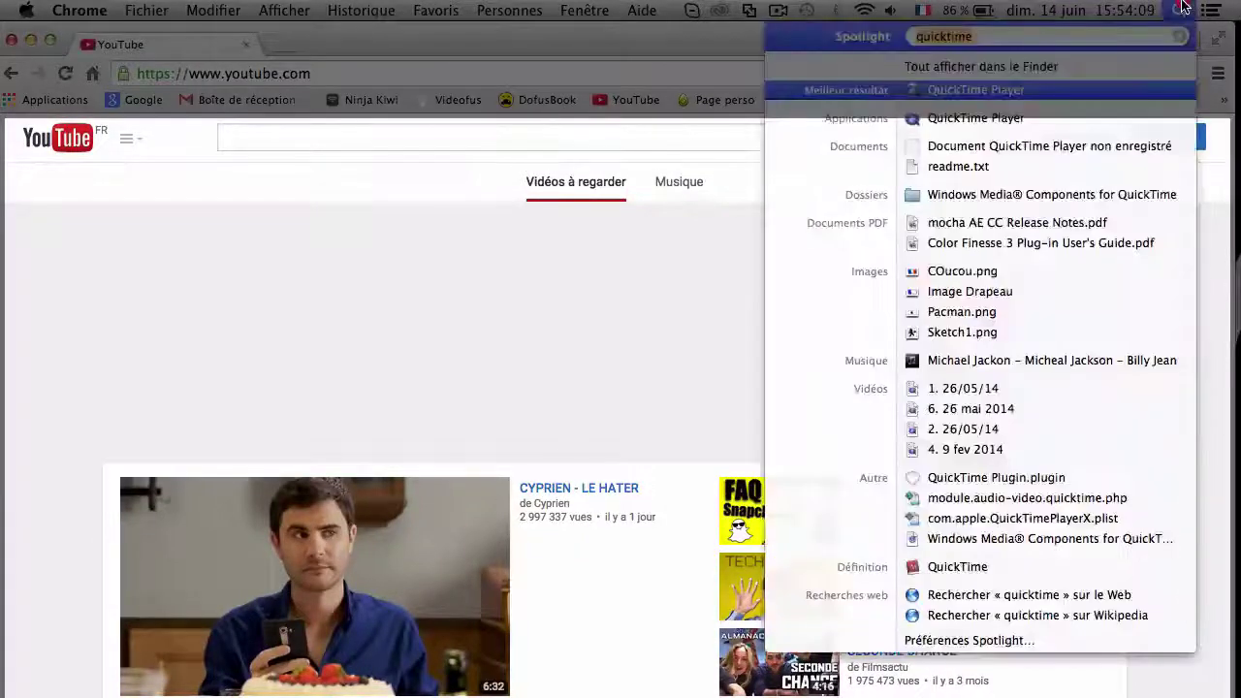
{"action": "left_click", "coordinate": [954, 106]}
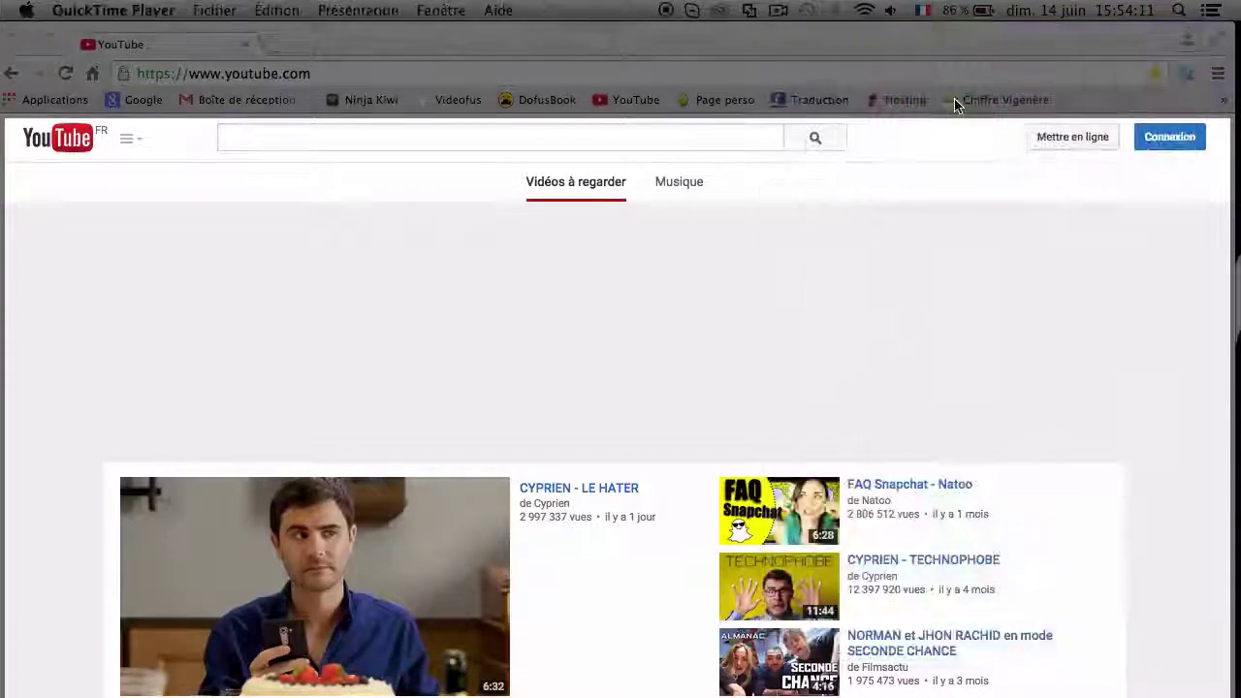
{"action": "left_click", "coordinate": [667, 11]}
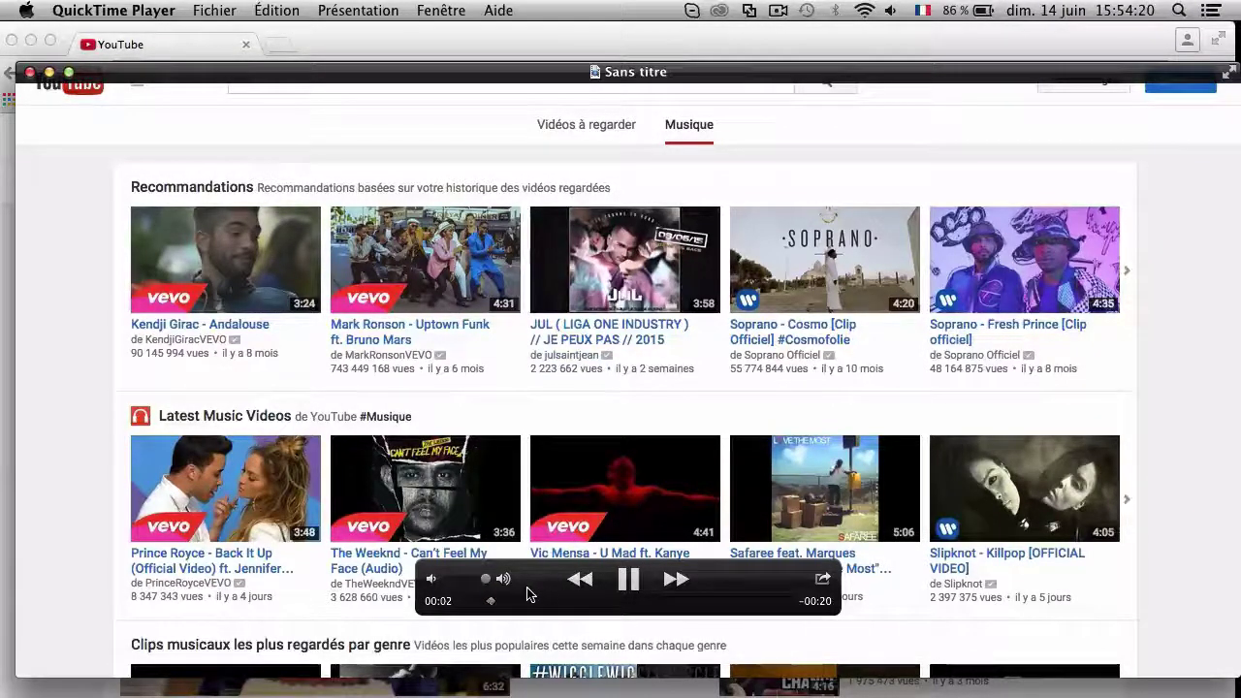
Pause the playback of the partial-screen recording and close it without saving
{"action": "key", "text": "space"}
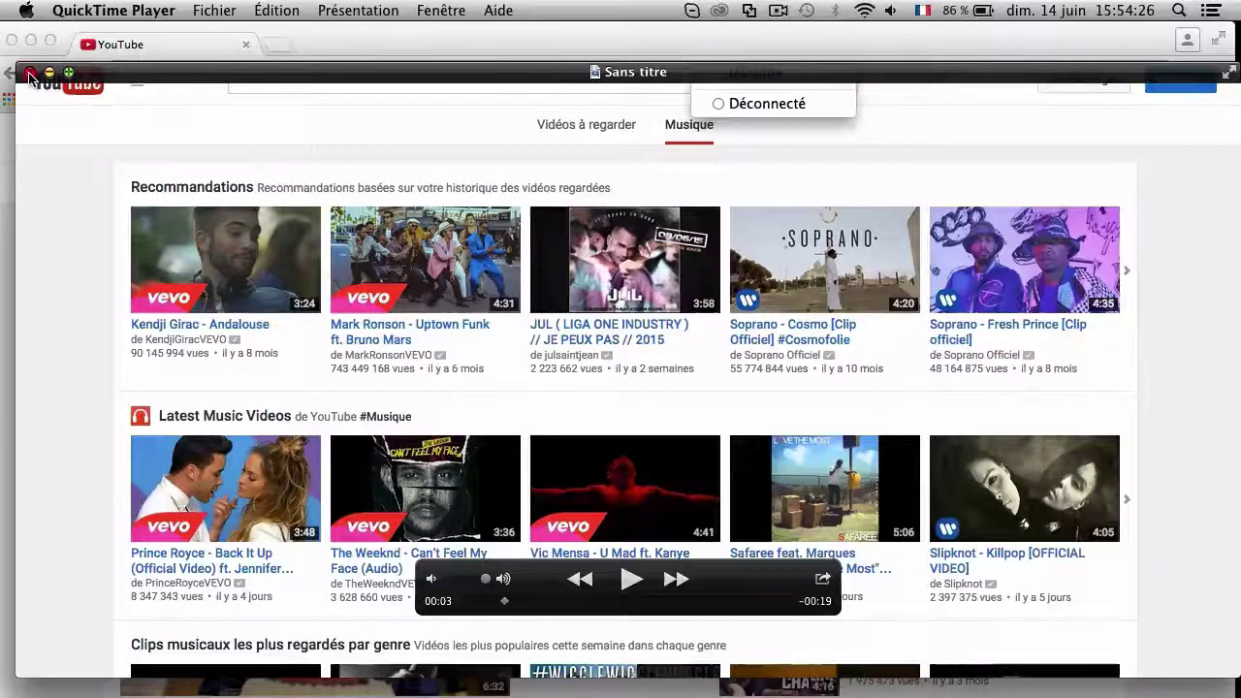
{"action": "left_click", "coordinate": [30, 75]}
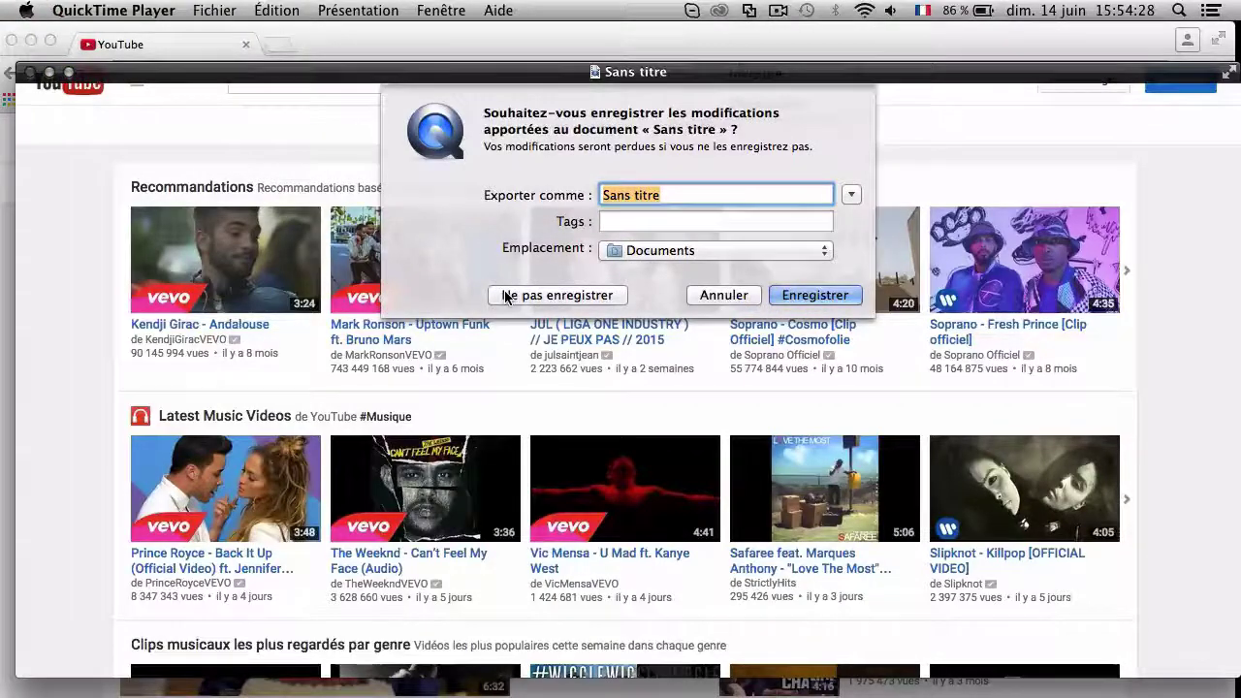
{"action": "left_click", "coordinate": [505, 296]}
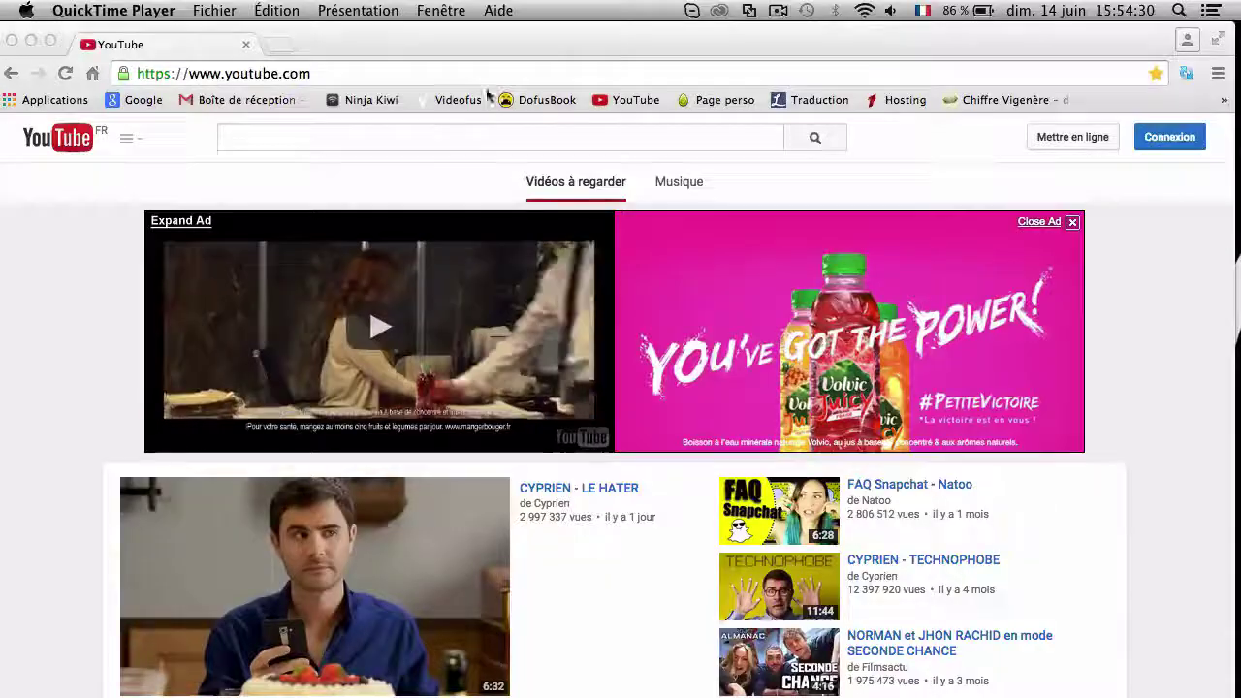
{"action": "mouse_move", "coordinate": [575, 55]}
{"action": "left_mouse_down"}
{"action": "mouse_move", "coordinate": [578, 125]}
{"action": "mouse_move", "coordinate": [577, 48]}
{"action": "left_mouse_up"}
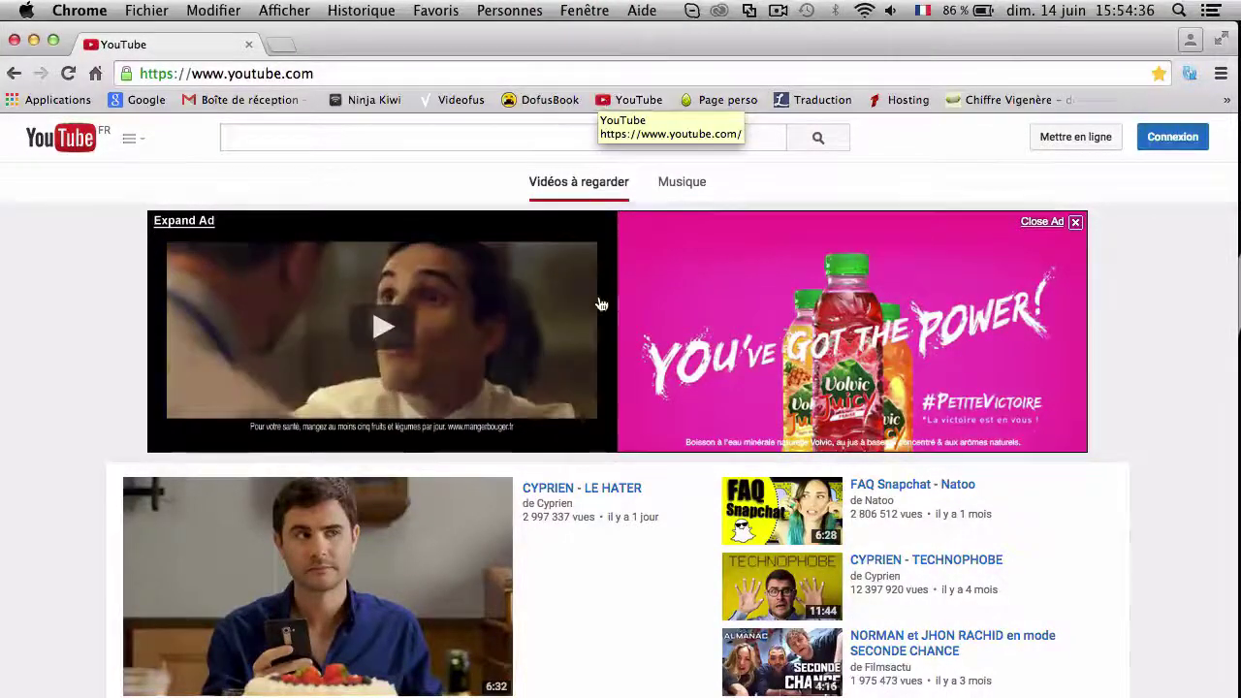
{"action": "scroll", "coordinate": [599, 300], "scroll_direction": "down", "scroll_amount": 2}
{"action": "scroll", "coordinate": [600, 305], "scroll_direction": "down", "scroll_amount": 10}
{"action": "scroll", "coordinate": [600, 304], "scroll_direction": "up", "scroll_amount": 10}
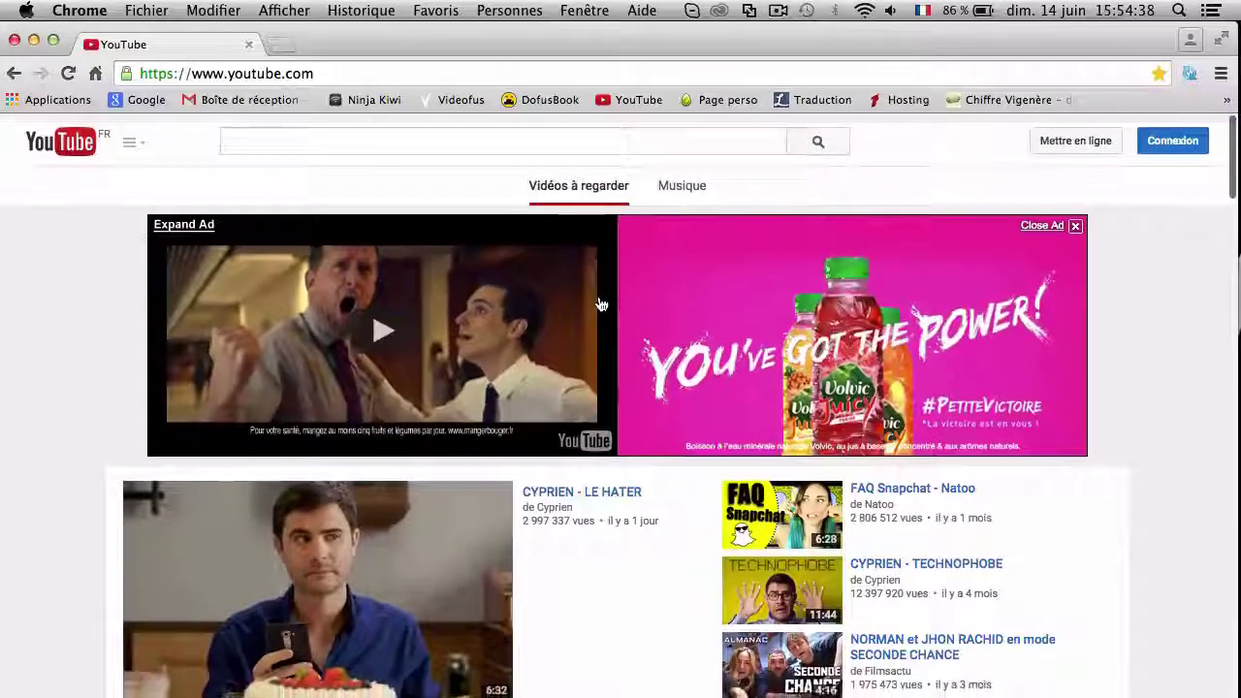